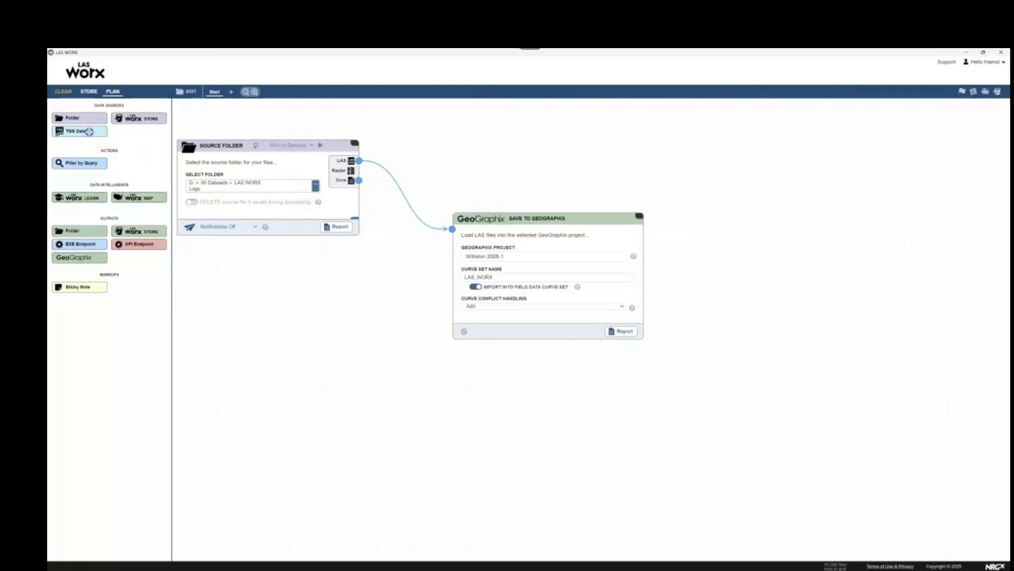
Try feeding the Save to GeoGraphix card from a TGS Data card set to TGS Standard LAS, and delete the trial card.
click(272, 327)
drag(79, 131, 277, 301)
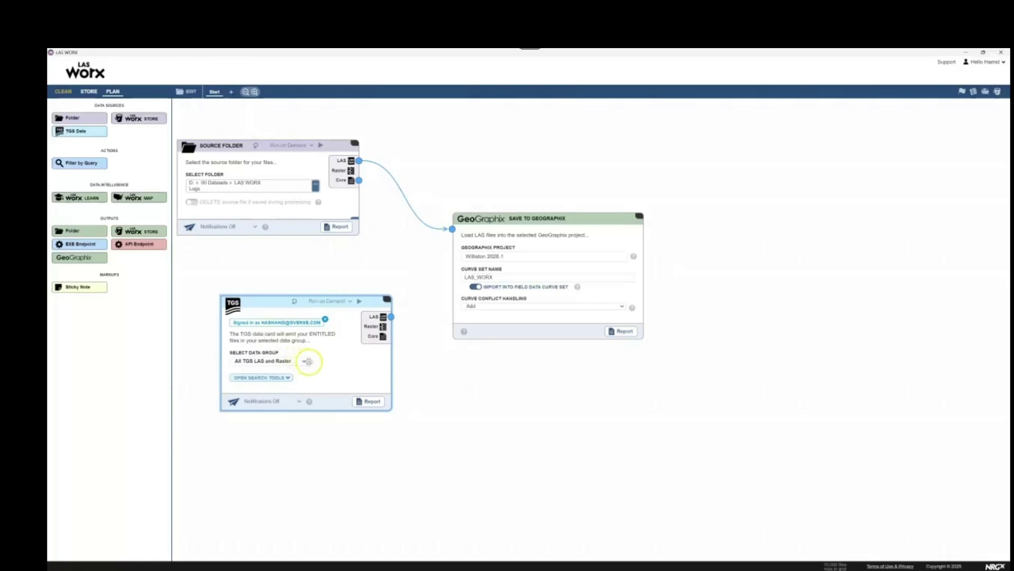
click(294, 374)
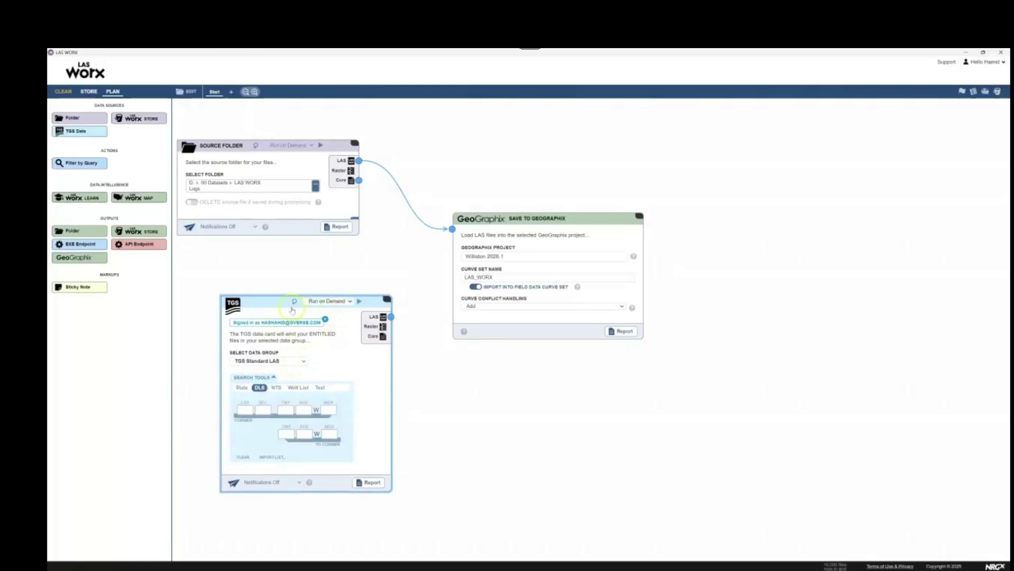
click(294, 417)
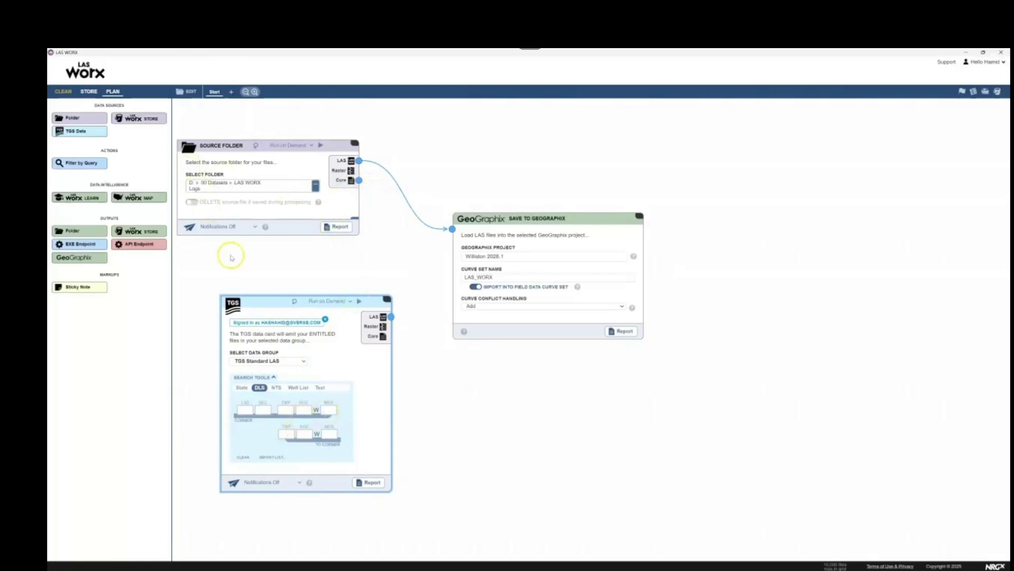
mouse_move(390, 316)
mouse_down()
mouse_move(407, 310)
mouse_move(452, 230)
mouse_up()
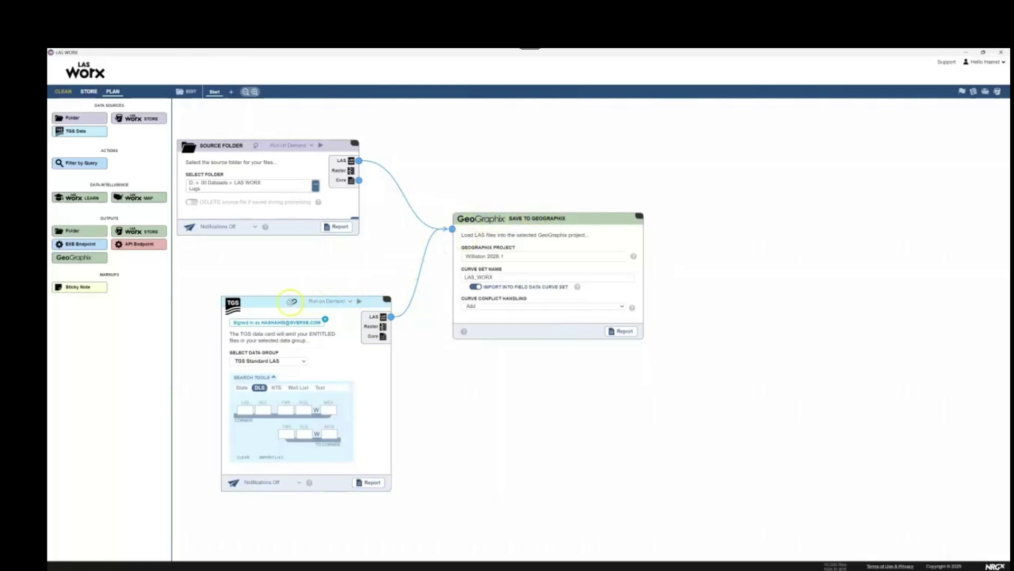
key(Delete)
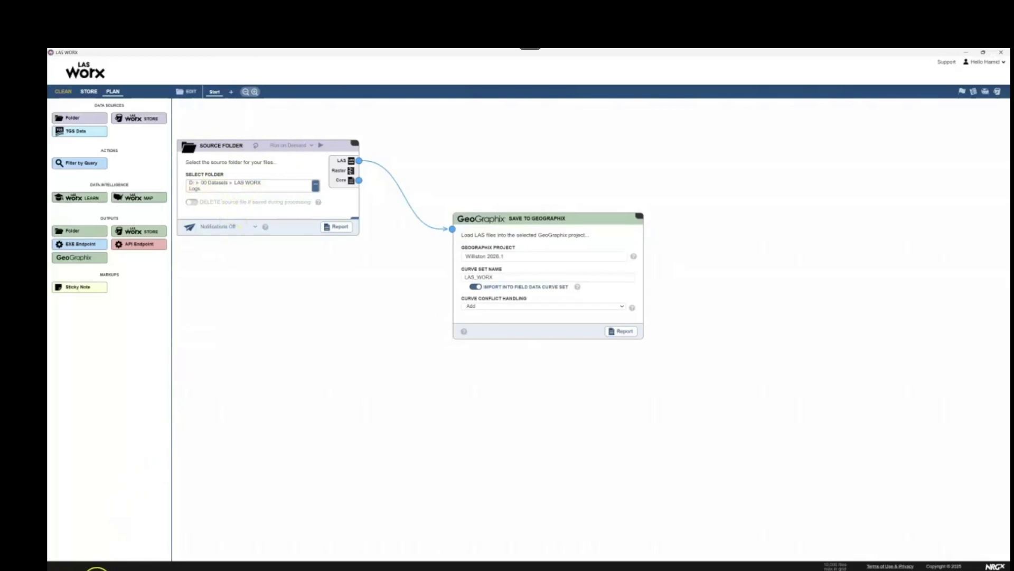
Look through the LAS files in the LAS WORX Logs source folder in File Explorer and put the window away.
click(97, 567)
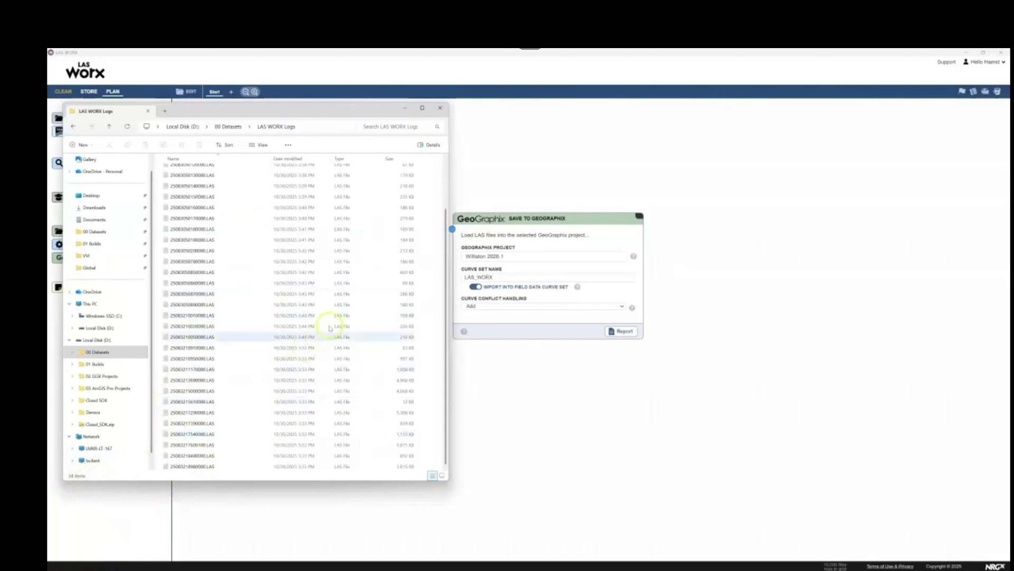
click(405, 109)
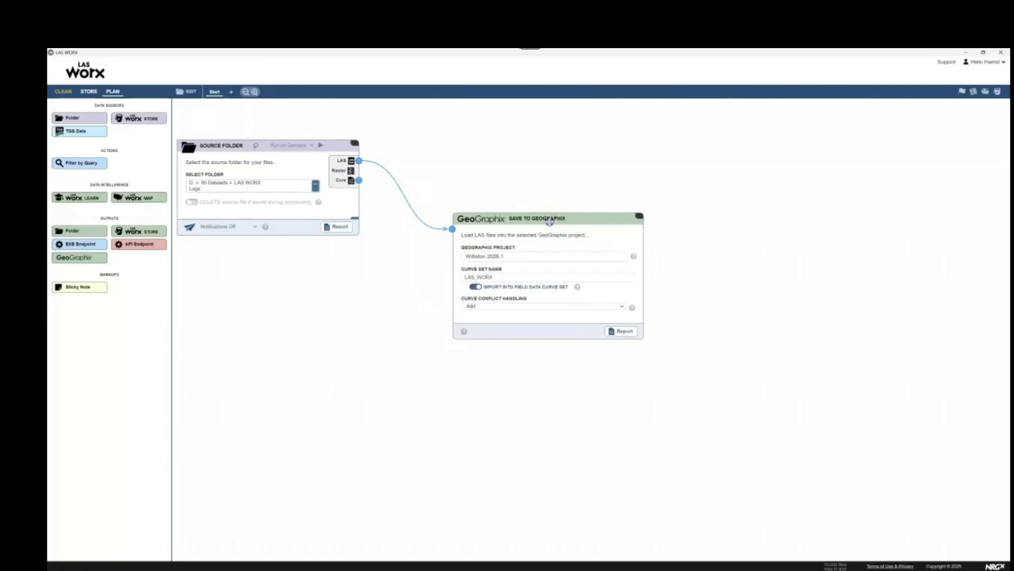
Reposition the Save to GeoGraphix card slightly and select Williston 2026.1 as its GeoGraphix project.
drag(550, 222, 560, 217)
click(477, 257)
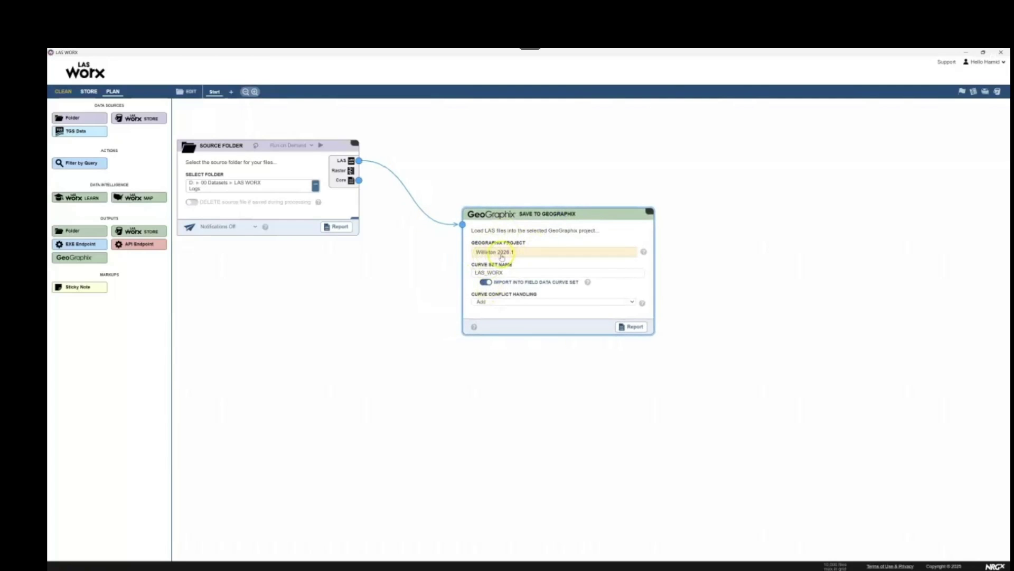
click(583, 257)
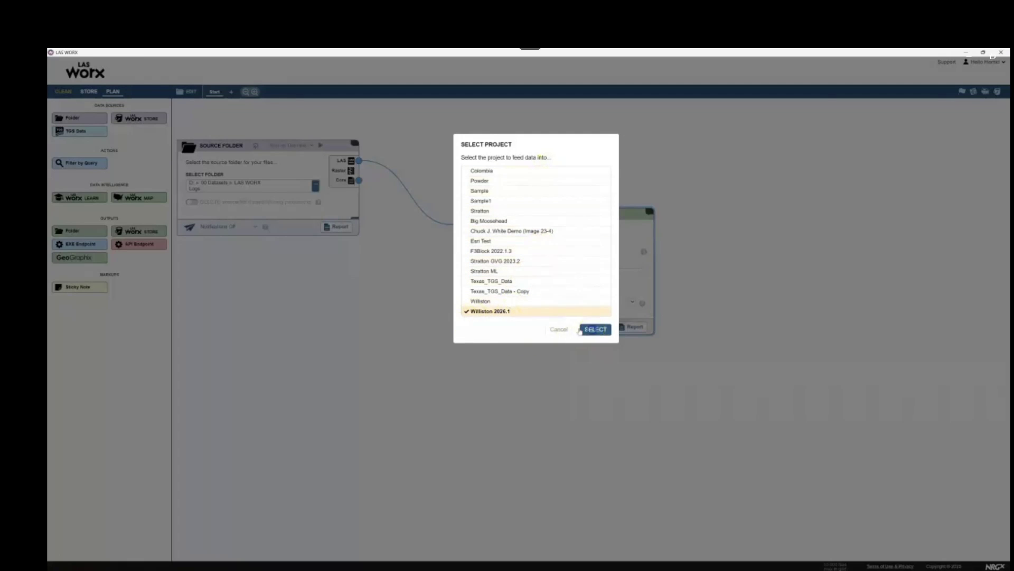
click(587, 330)
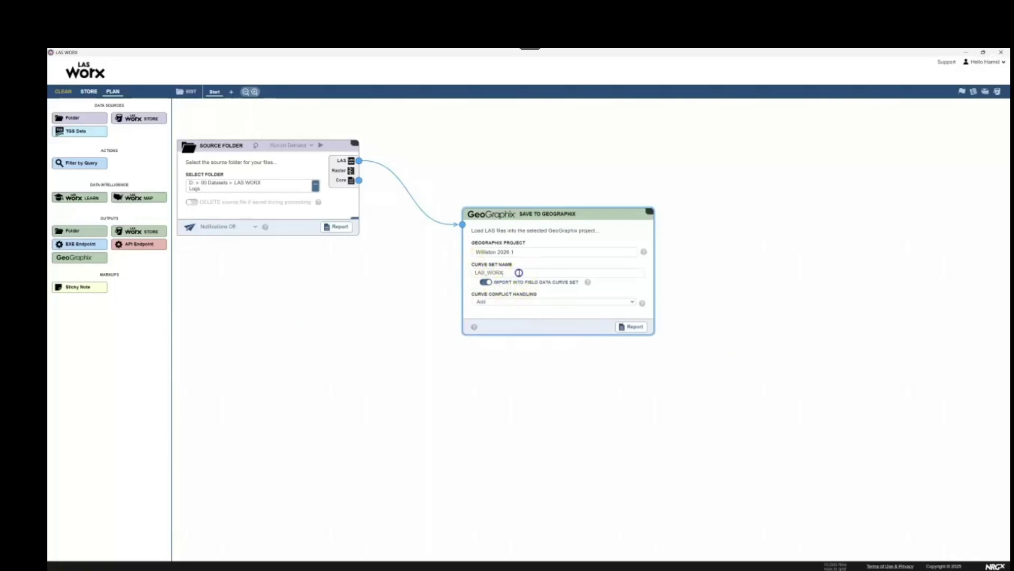
Examine the curve set name on the Save to GeoGraphix card.
drag(523, 272, 459, 272)
drag(465, 272, 506, 270)
click(505, 272)
click(509, 272)
double_click(511, 272)
click(474, 273)
click(527, 276)
click(518, 275)
click(508, 273)
double_click(508, 273)
click(514, 272)
Review the curve conflict handling choices on the Save to GeoGraphix card, keeping Add.
click(522, 302)
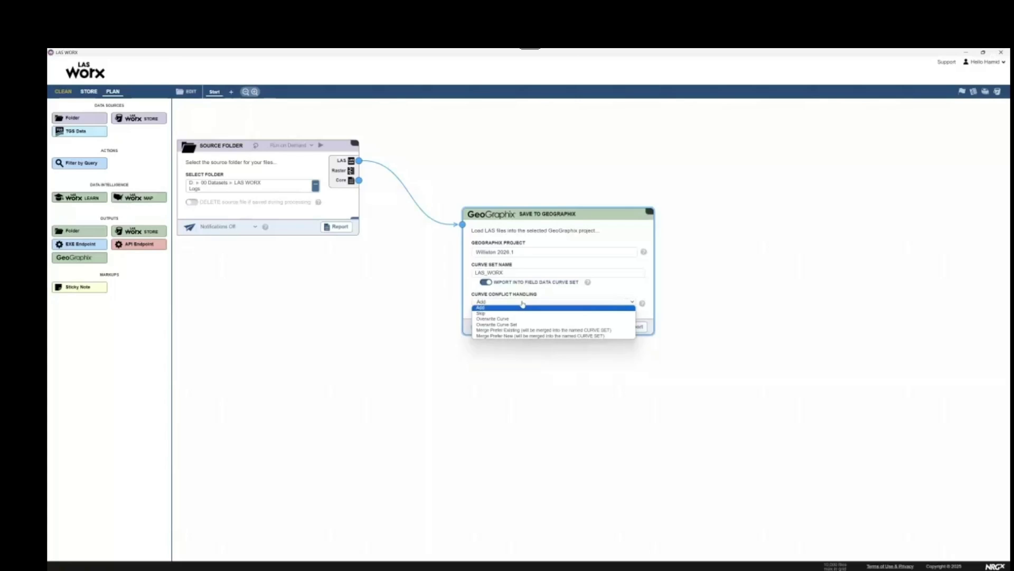
click(523, 308)
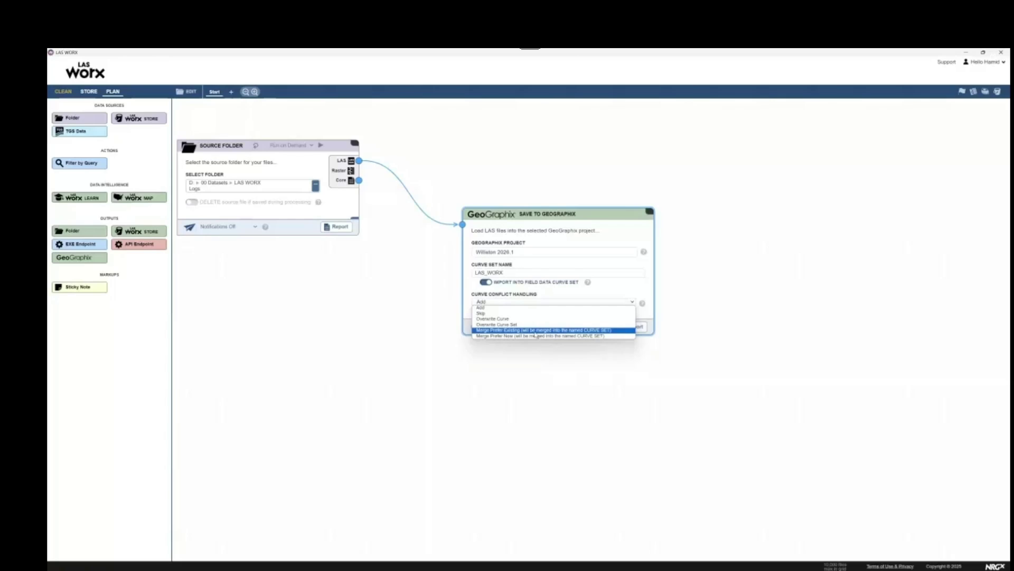
click(536, 331)
click(503, 336)
click(467, 281)
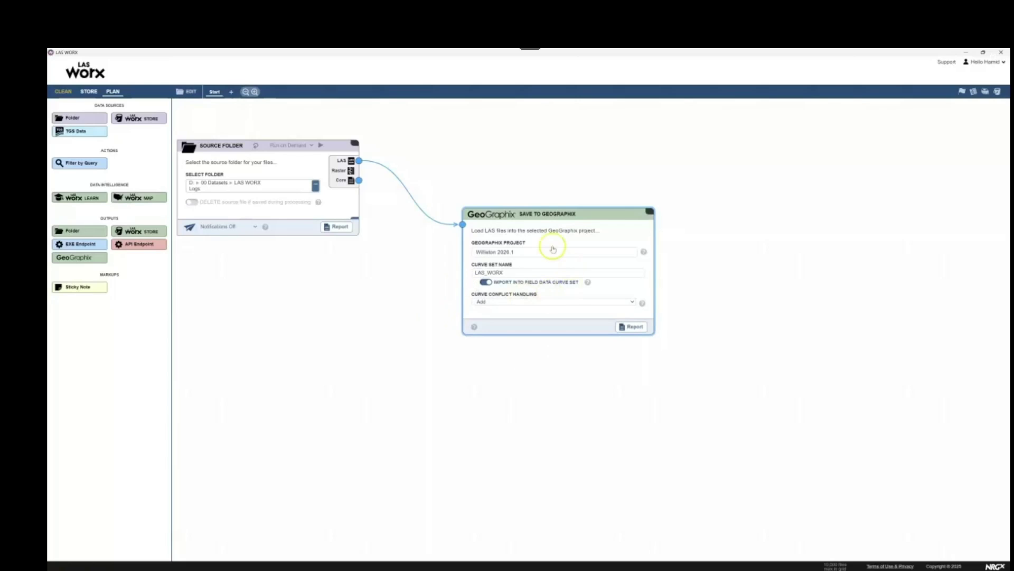
Check the GeoGraphix project and the run schedule options of the Source Folder card.
click(501, 253)
click(316, 185)
click(312, 145)
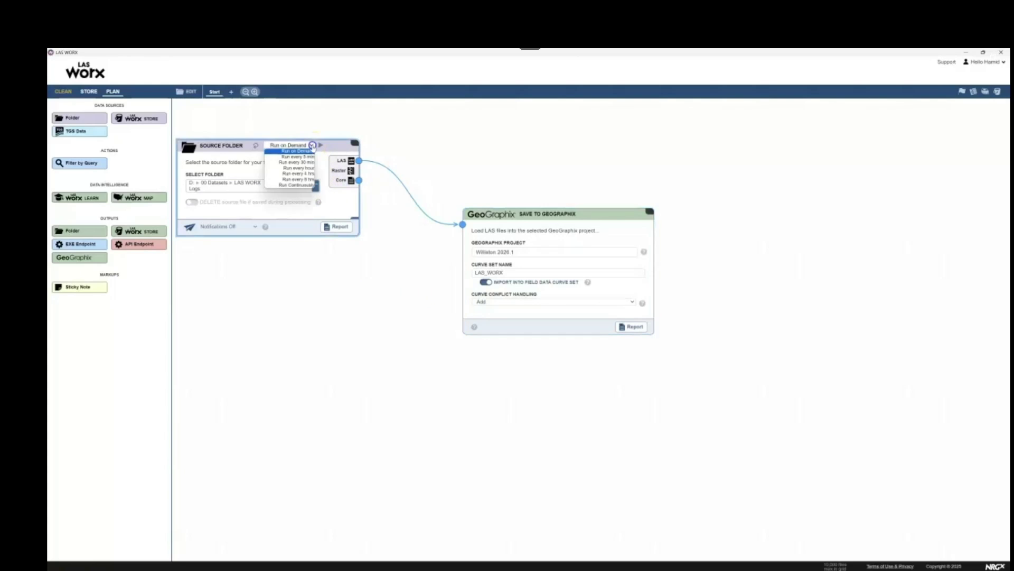
click(312, 147)
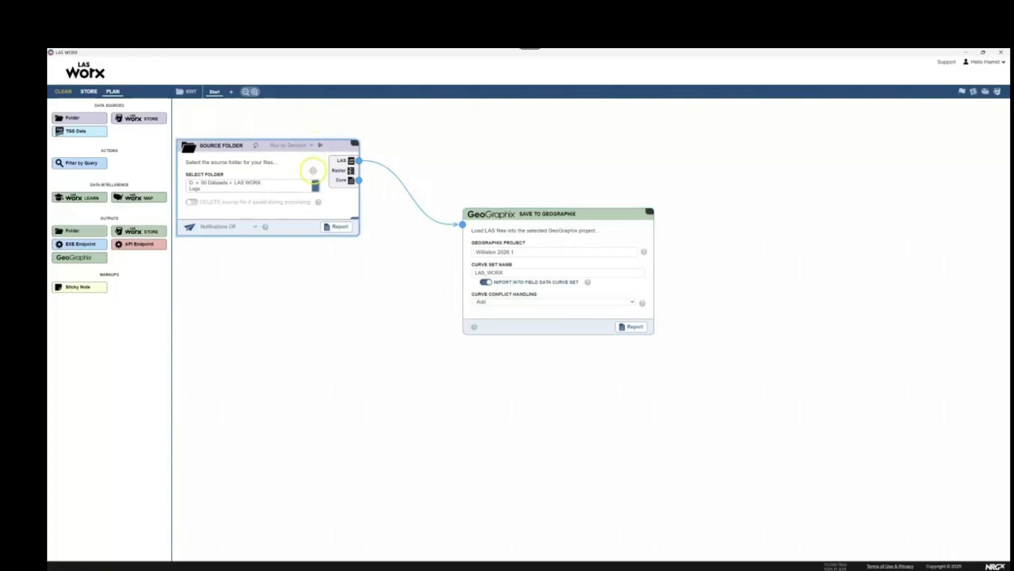
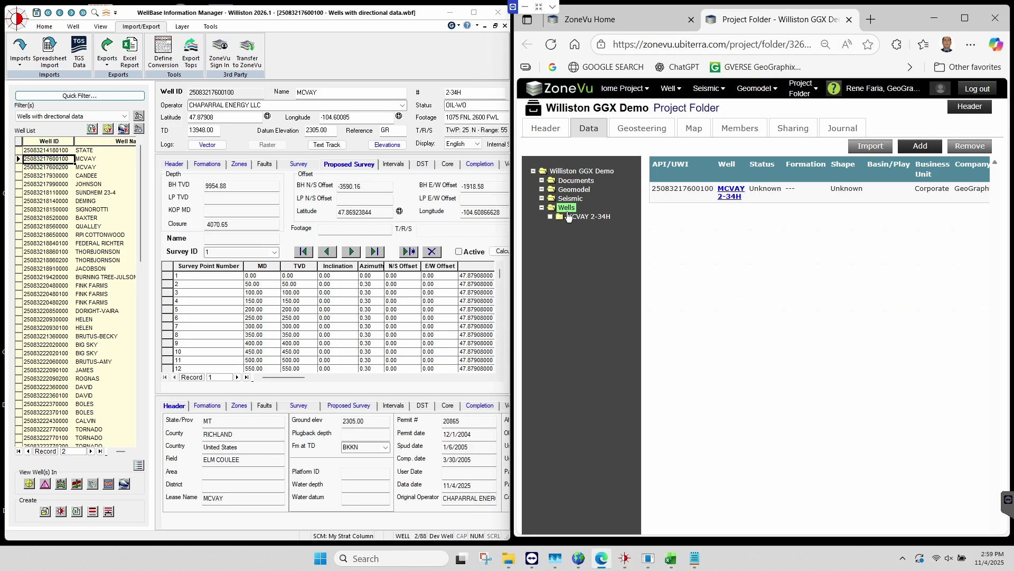
Open the MCVAY 2-34H well folder in ZoneVu and check its tops and directional survey.
click(731, 190)
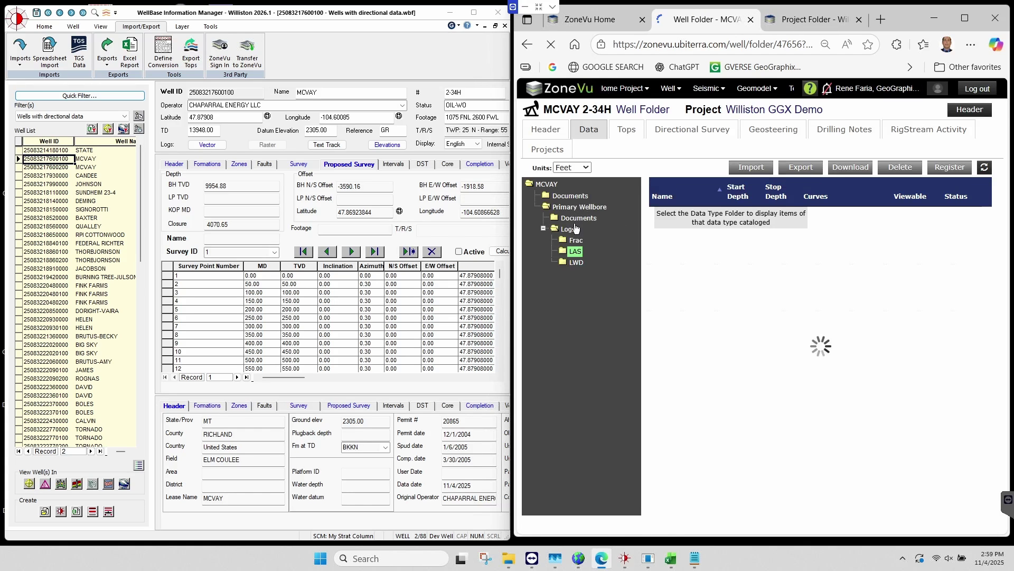
click(634, 132)
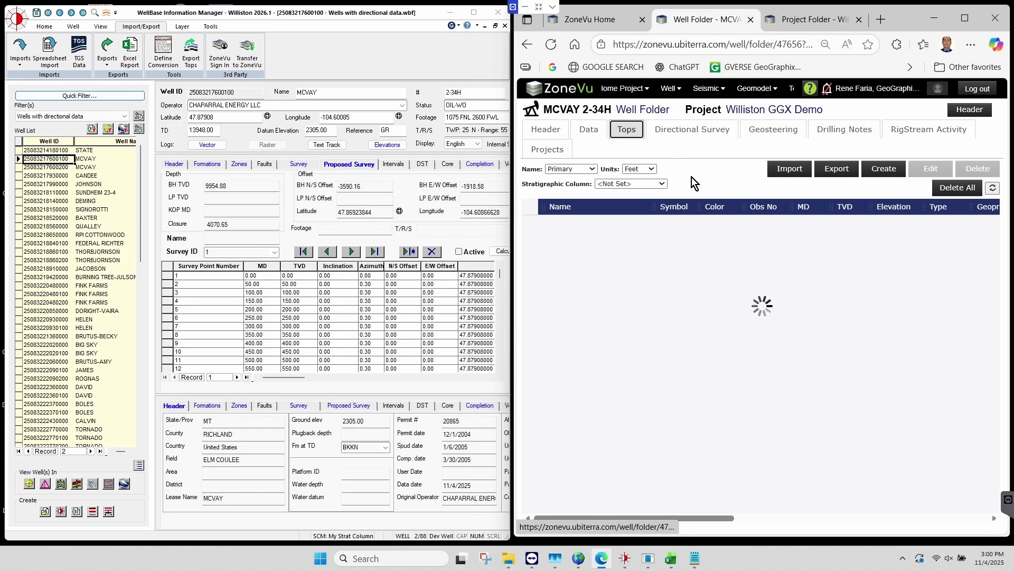
click(682, 136)
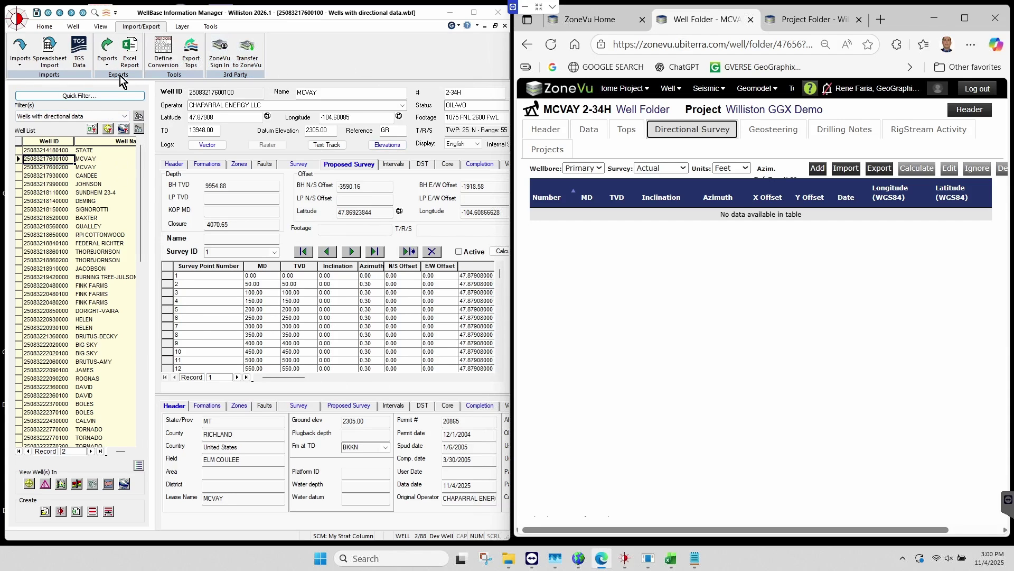
Review the MCVAY 2-34H well's formations, survey and proposed survey in WellBase.
click(141, 30)
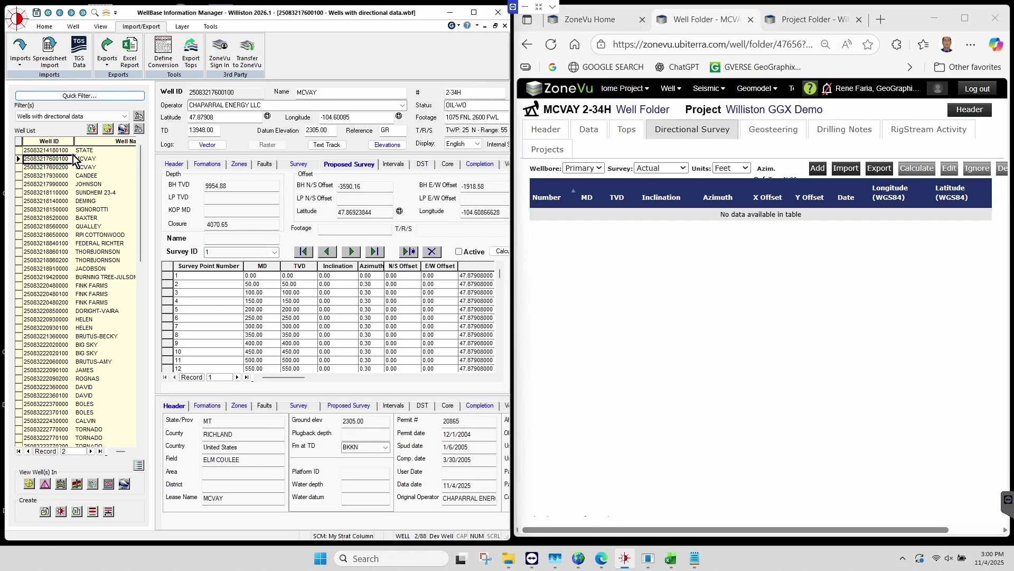
click(208, 164)
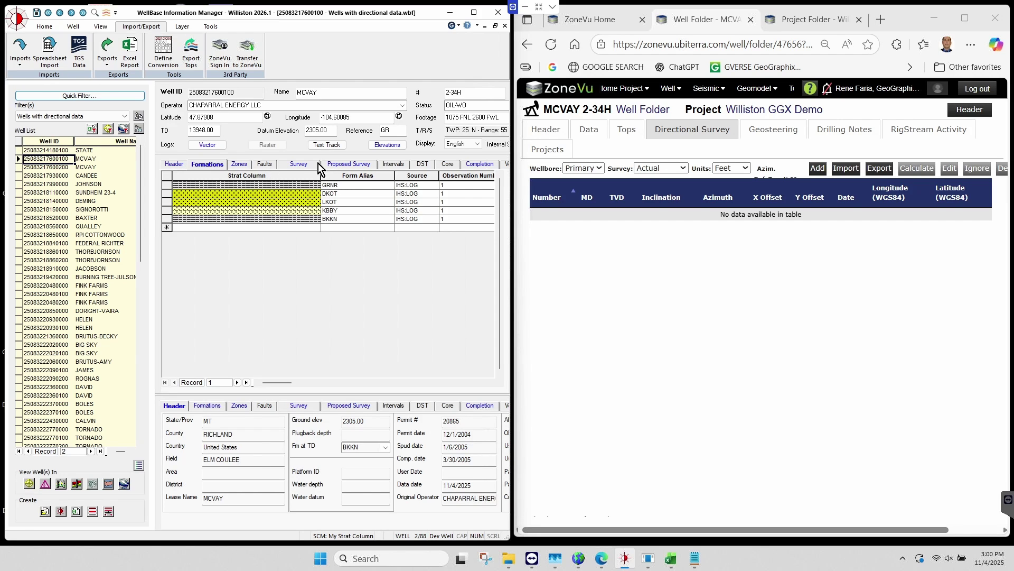
click(288, 165)
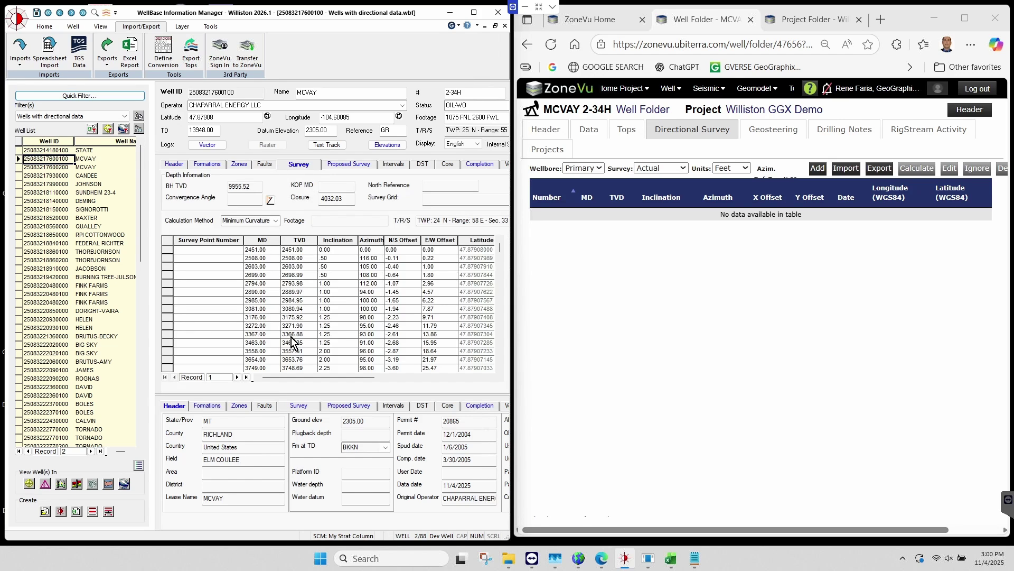
click(348, 166)
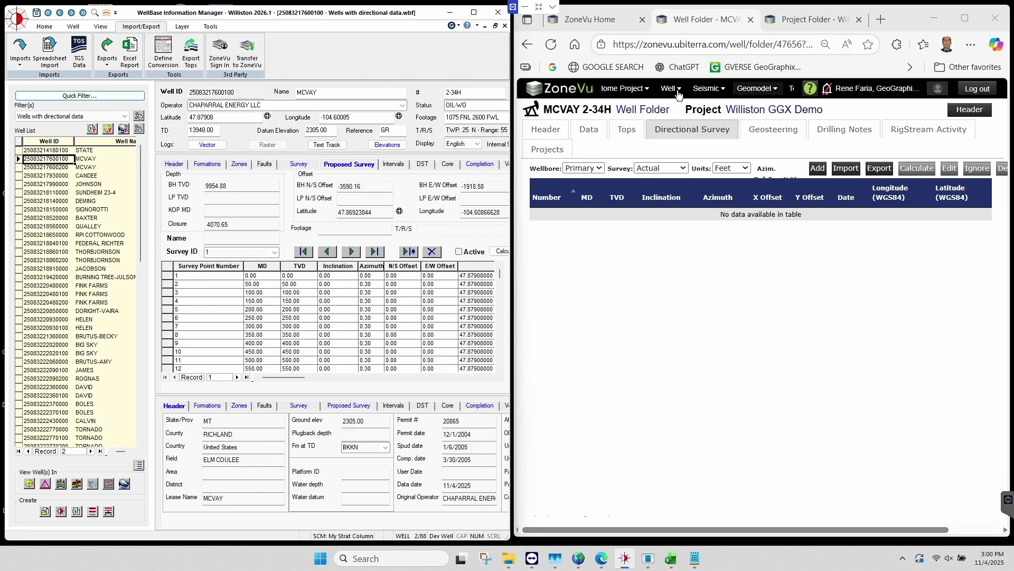
Generate a new ZoneVu Web API key that expires in 2 days.
click(939, 92)
click(936, 92)
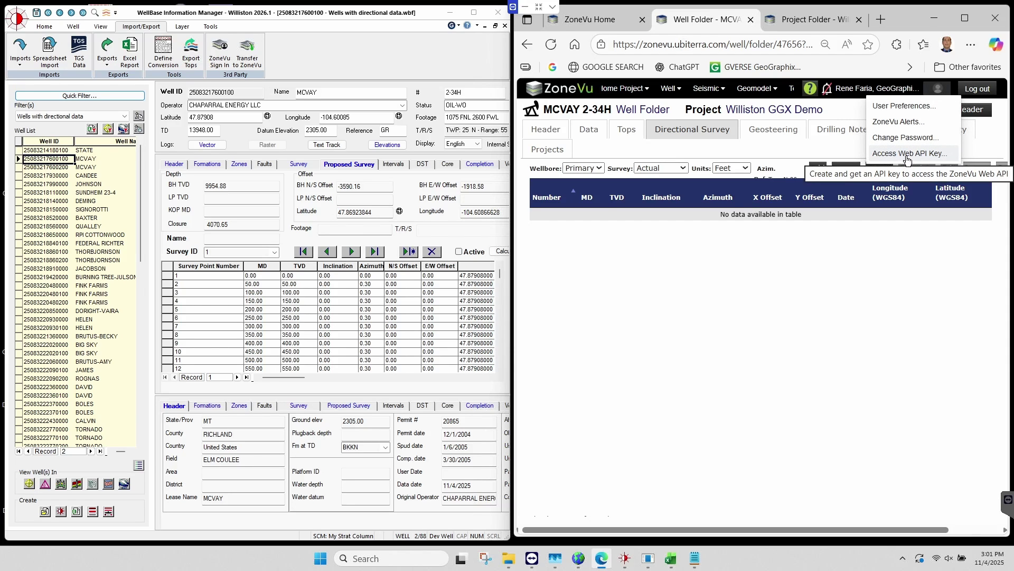
click(908, 153)
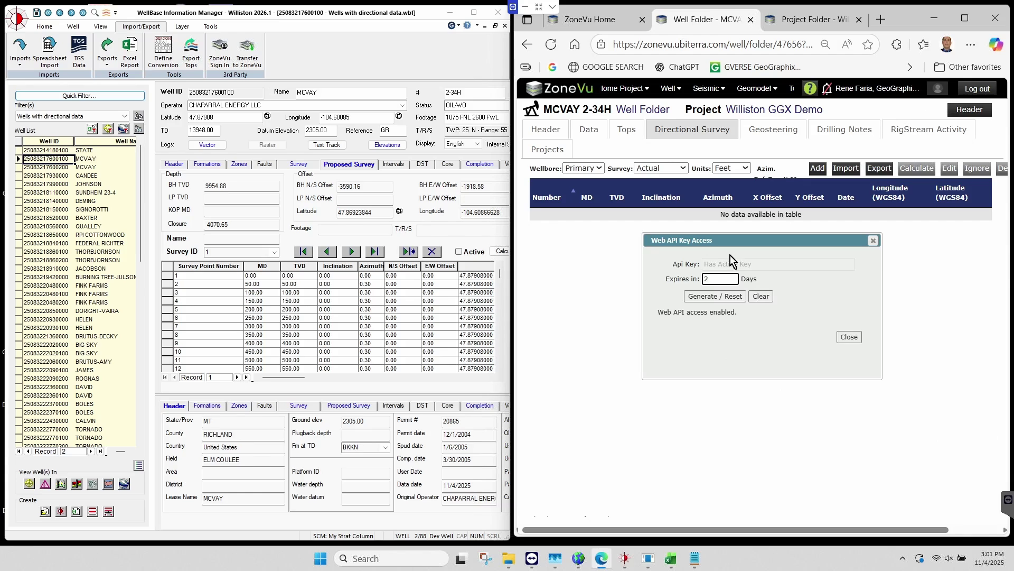
click(711, 297)
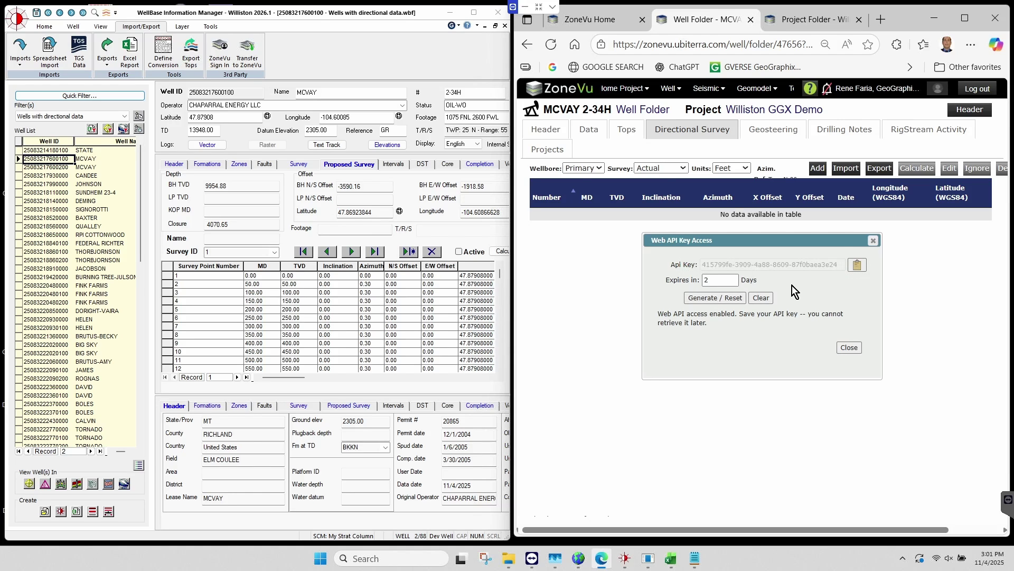
Sign in to ZoneVu from WellBase by pasting the new API key over the old one, and close the key access dialog.
click(220, 53)
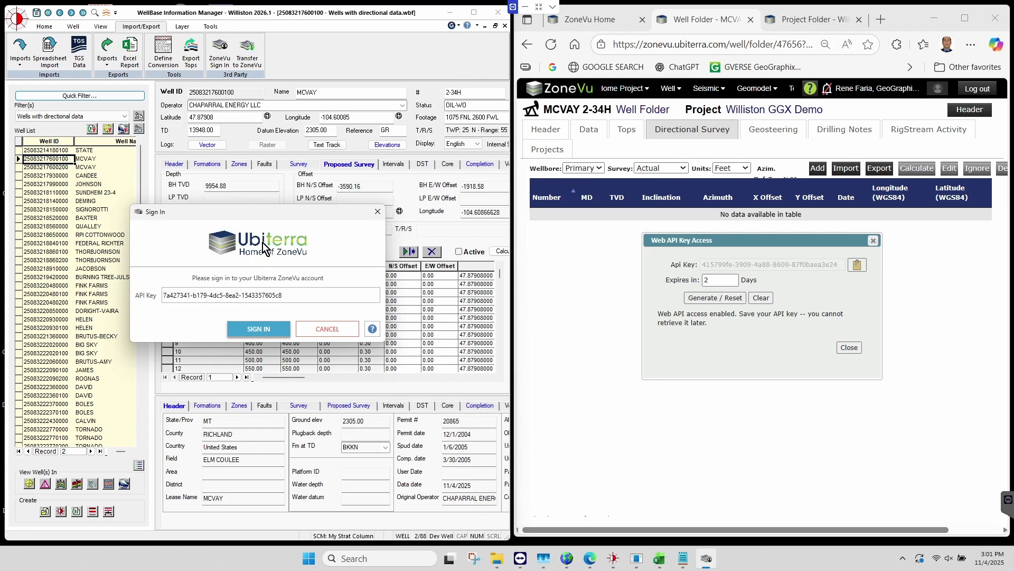
drag(293, 296, 114, 272)
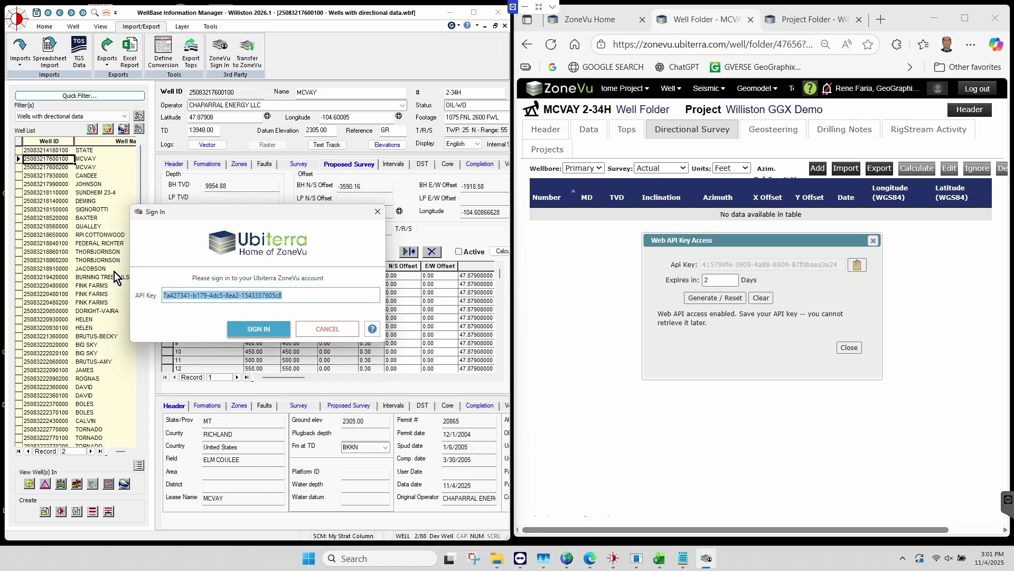
right_click(233, 295)
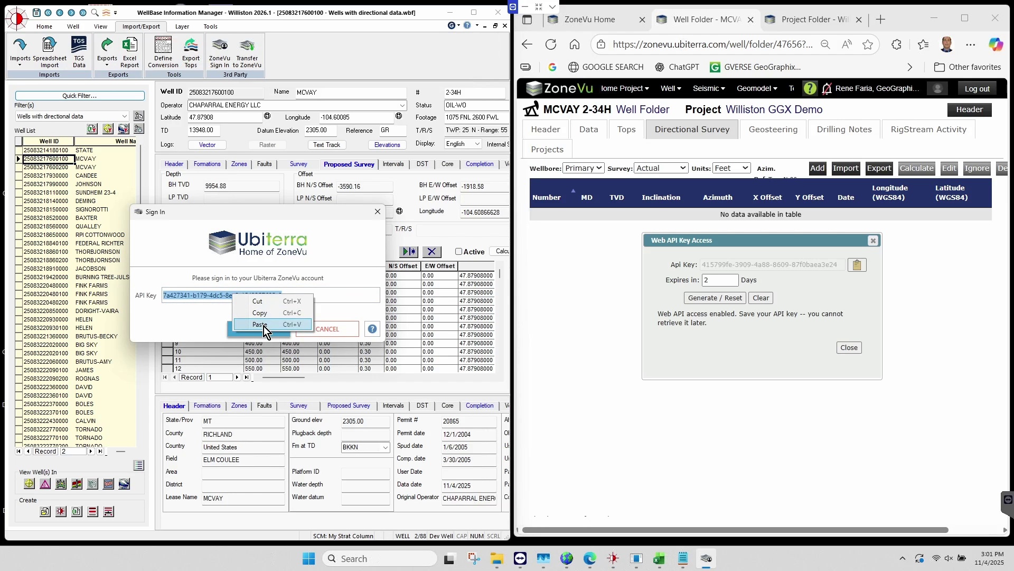
click(260, 324)
click(258, 330)
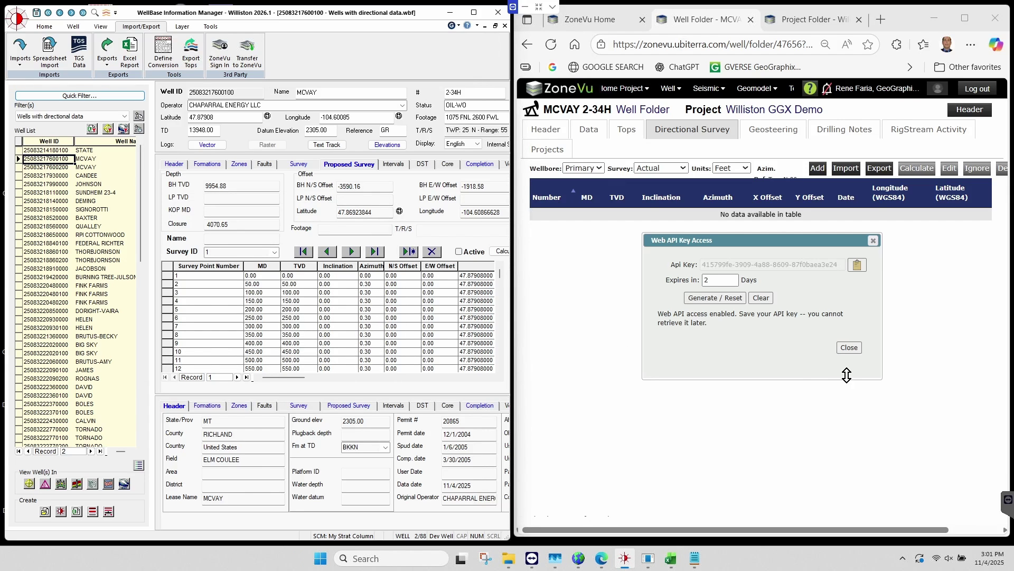
click(850, 348)
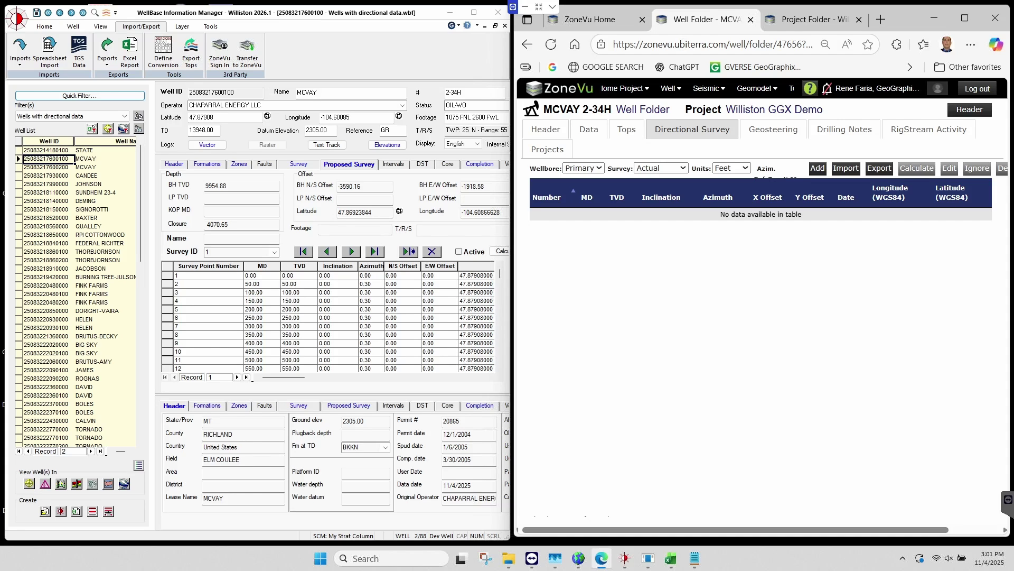
Start a transfer of the MCVAY 2-34H well to ZoneVu and choose the Williston GGX Demo project.
click(246, 56)
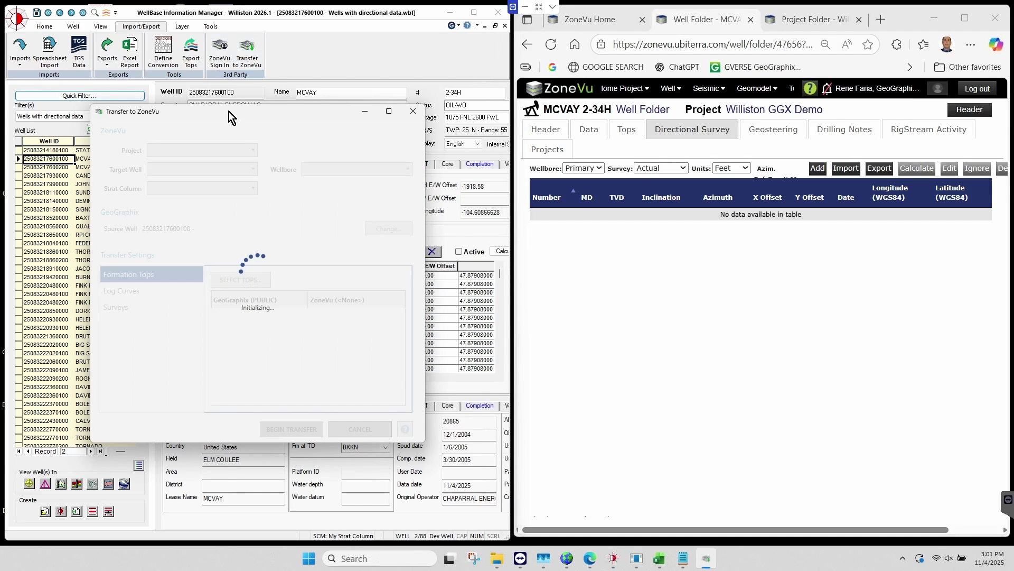
drag(227, 112, 247, 117)
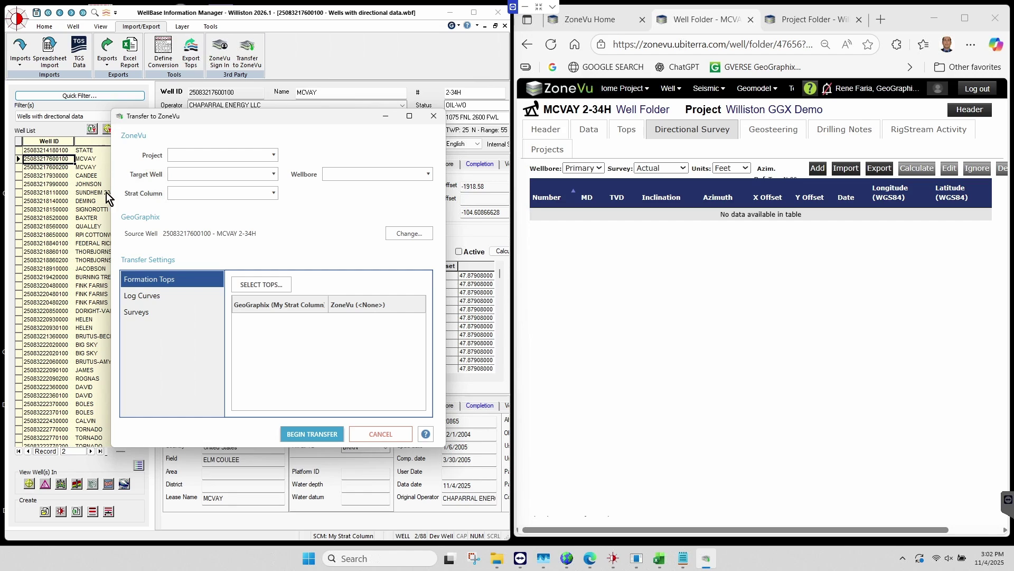
click(170, 154)
click(275, 156)
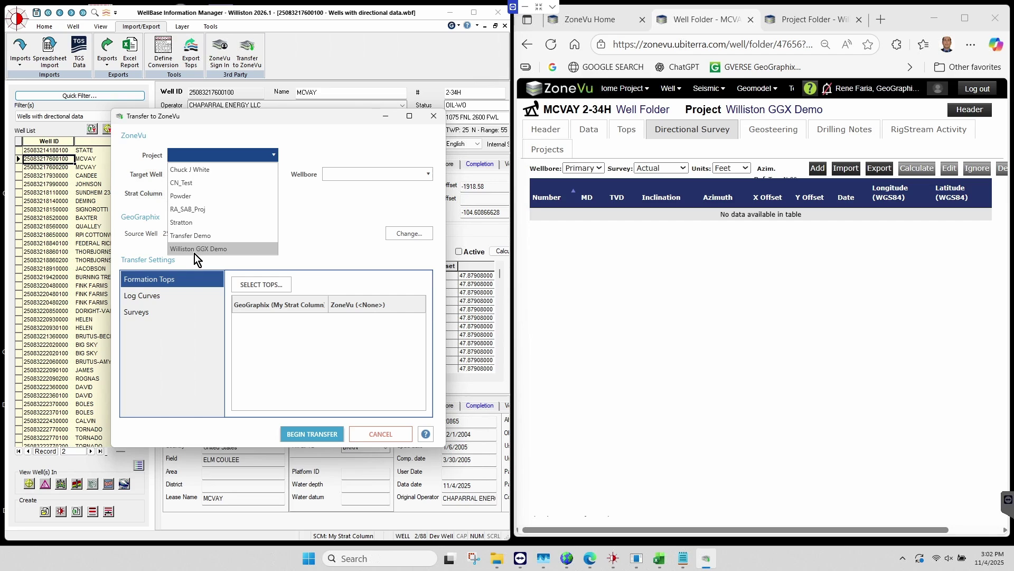
click(195, 249)
click(177, 176)
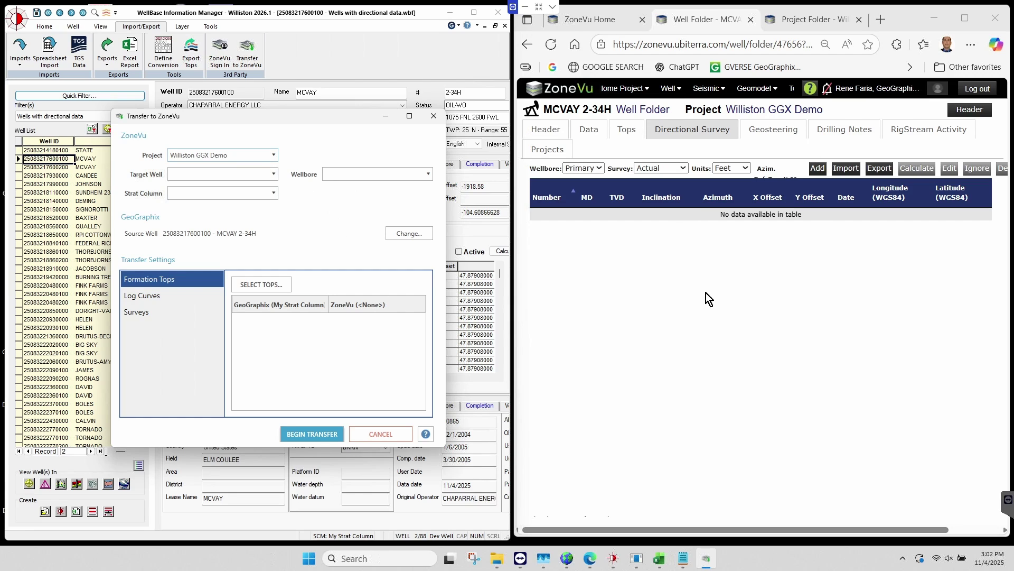
click(229, 177)
click(214, 189)
click(204, 192)
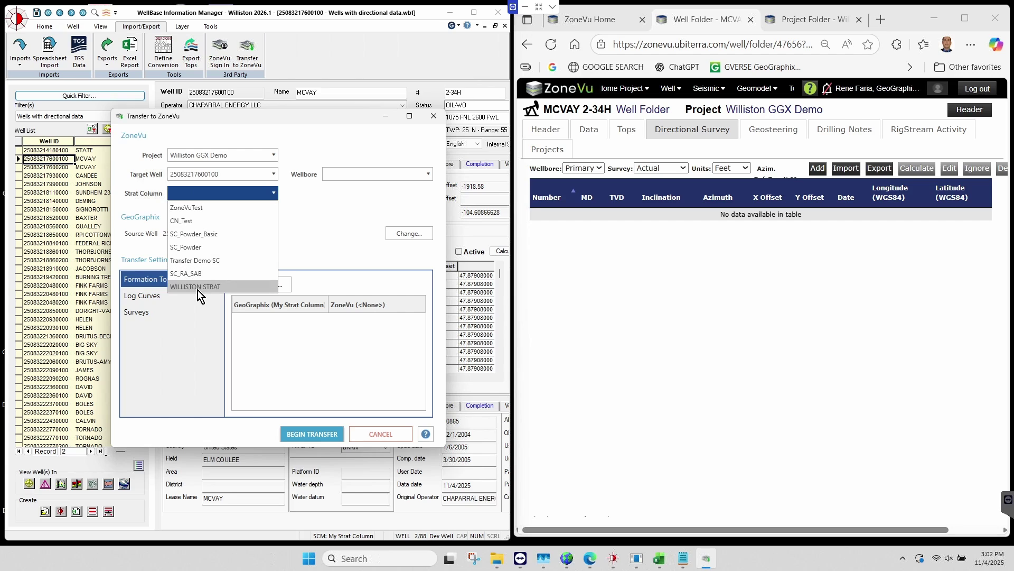
click(198, 288)
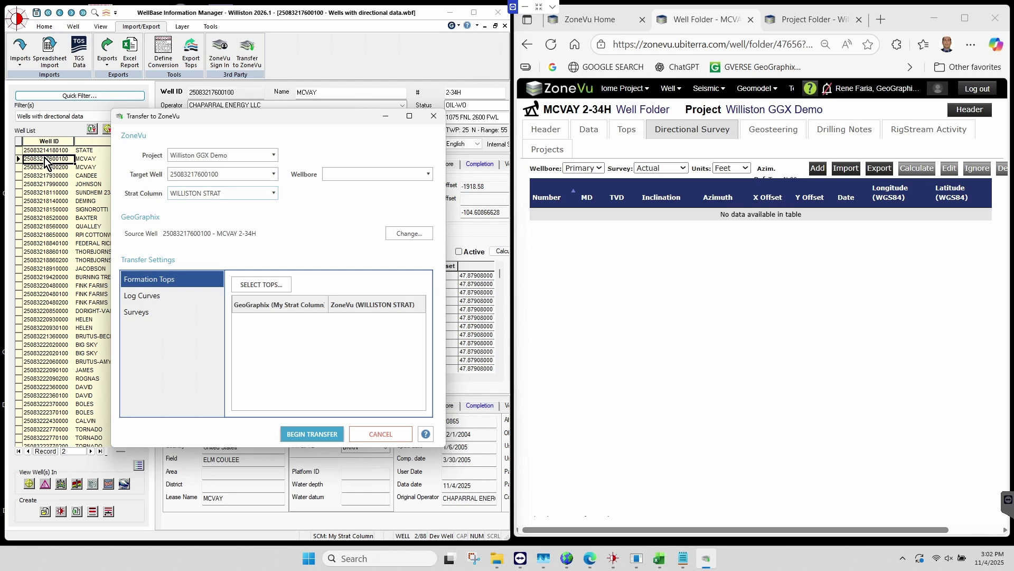
Examine the filter and search options for changing the GeoGraphix source well, and close them without selecting another well.
click(407, 234)
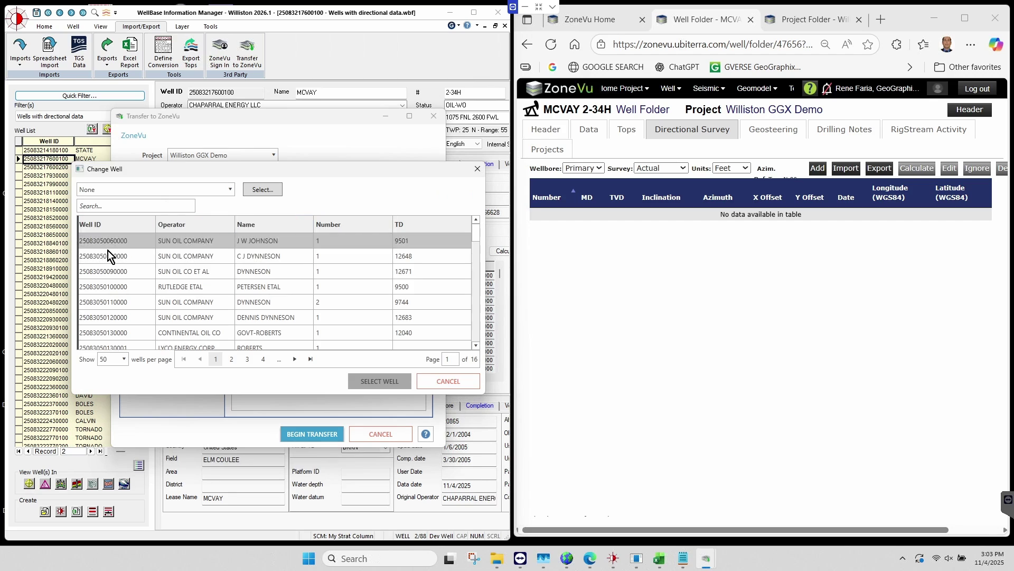
click(130, 206)
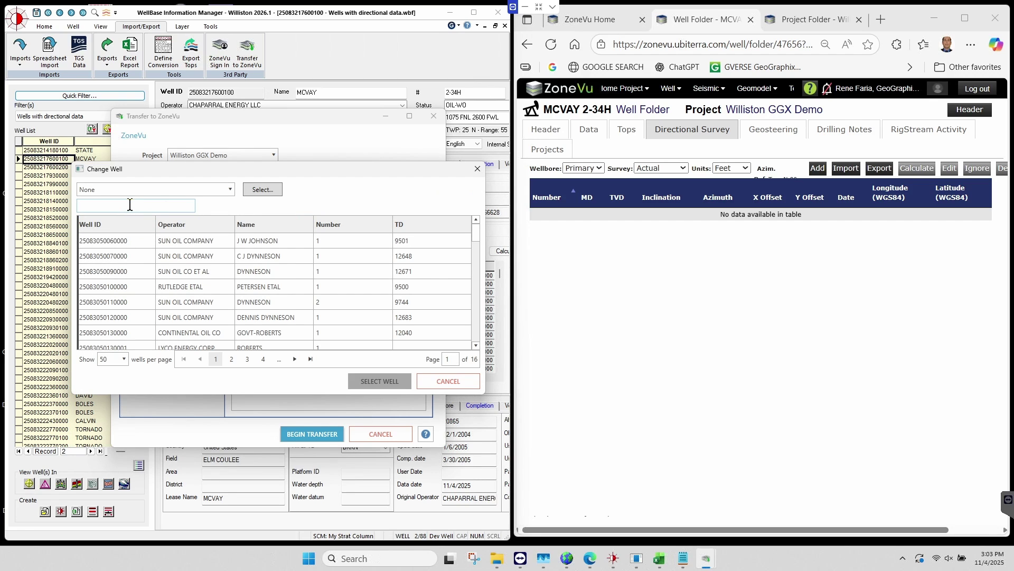
click(232, 191)
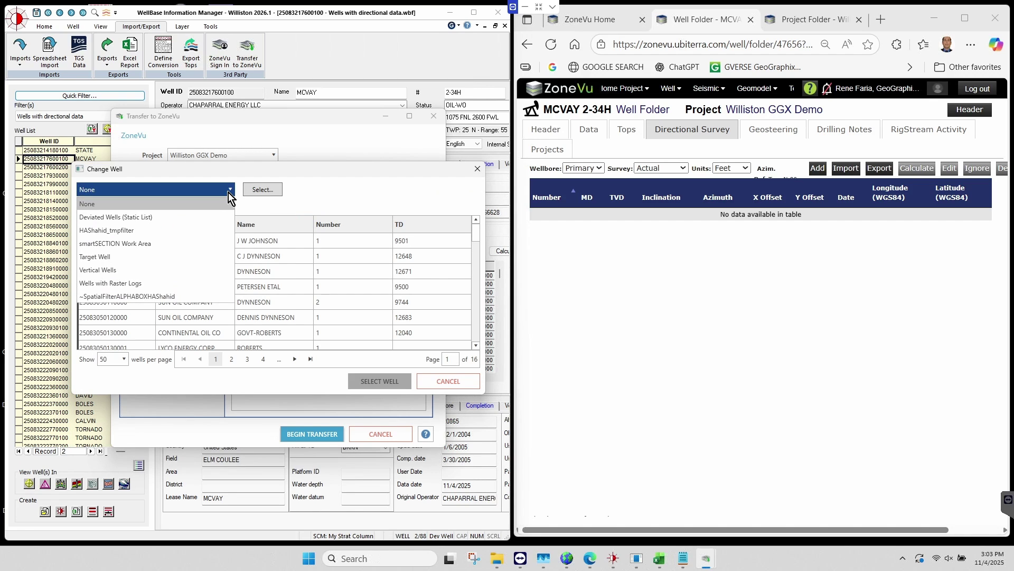
click(382, 187)
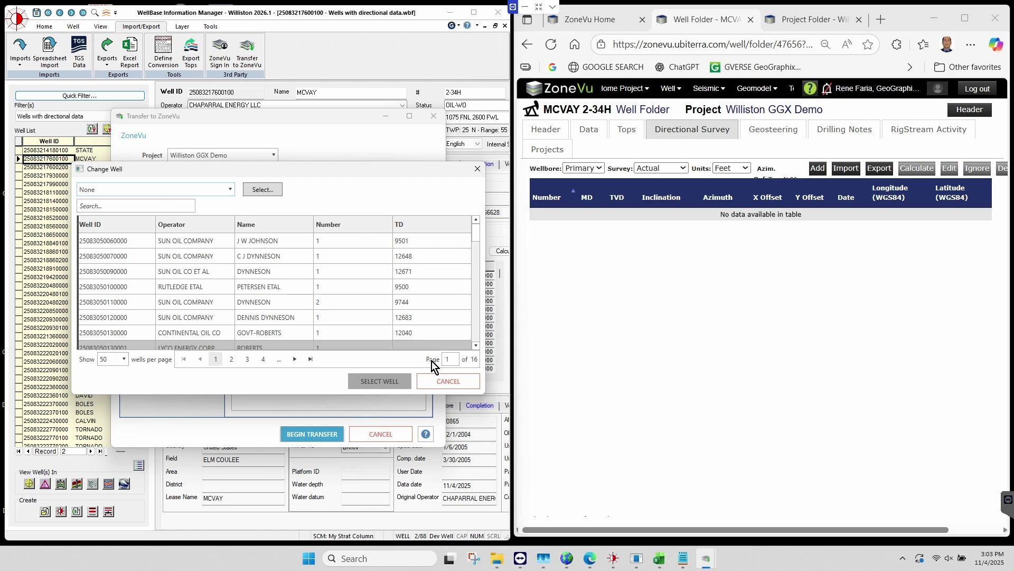
click(453, 382)
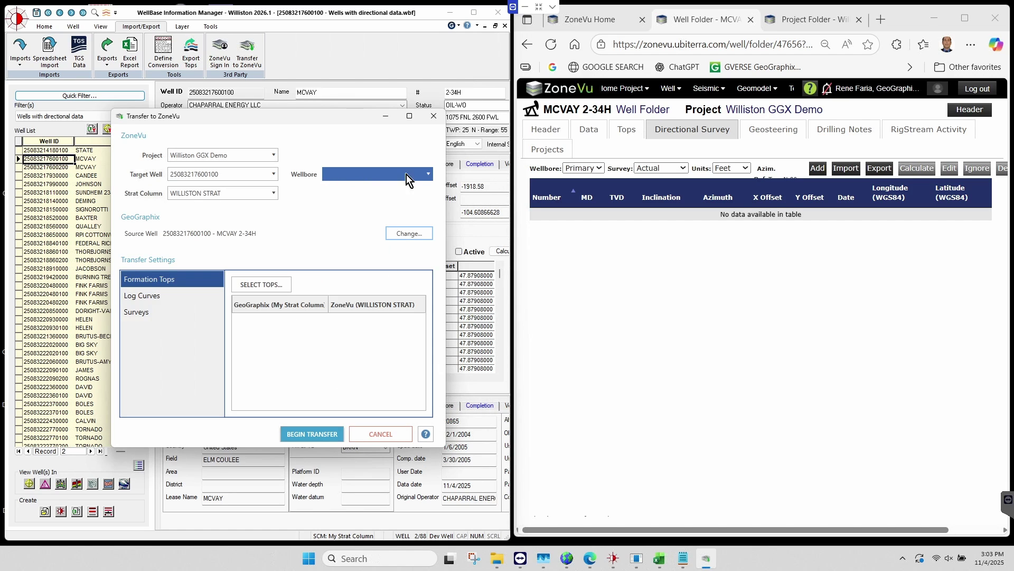
Set the wellbore to Primary and add the formation tops BKKN, DKOT, GRNR, KBBY and LKOT to the transfer.
click(430, 174)
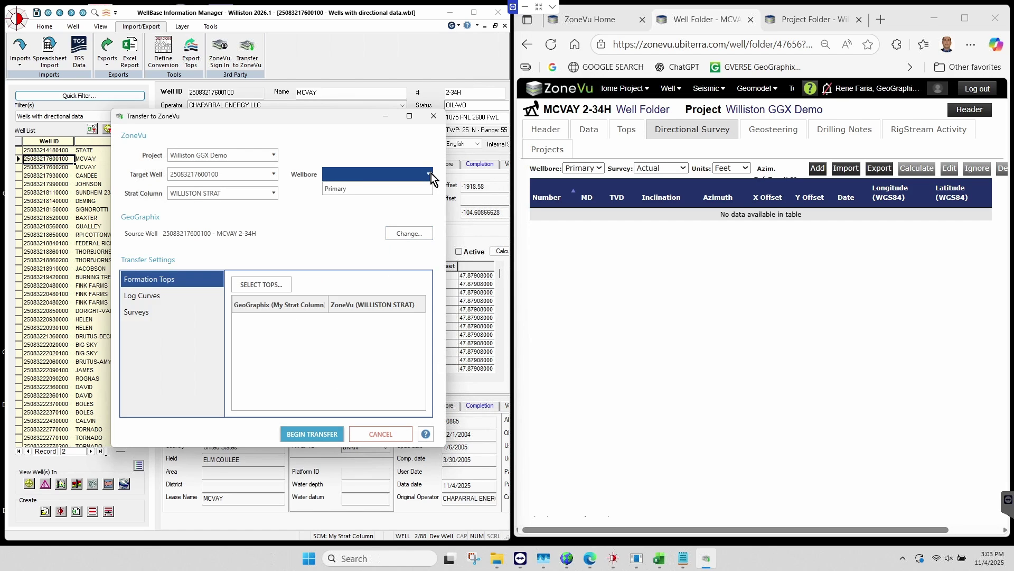
click(342, 190)
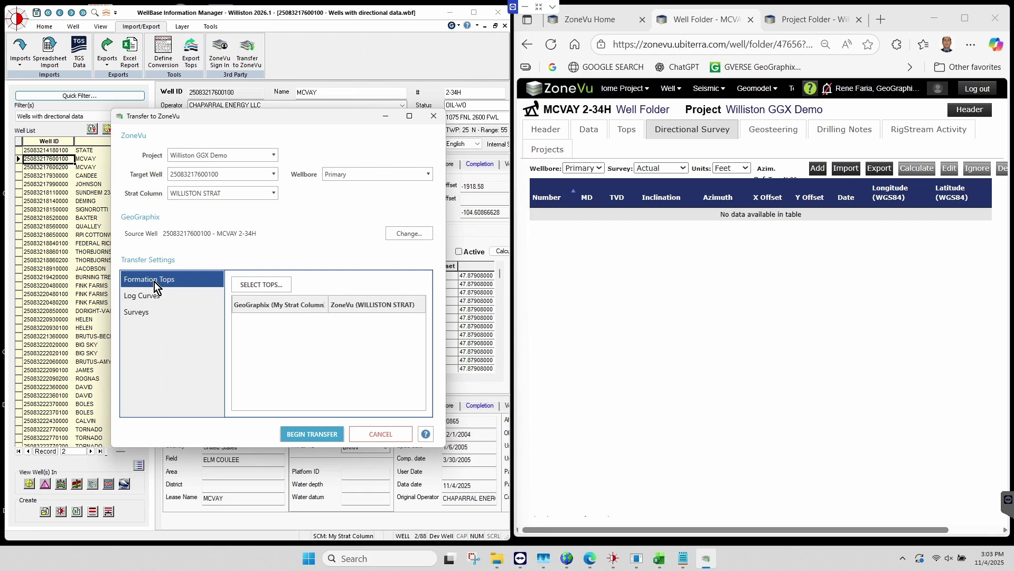
click(262, 285)
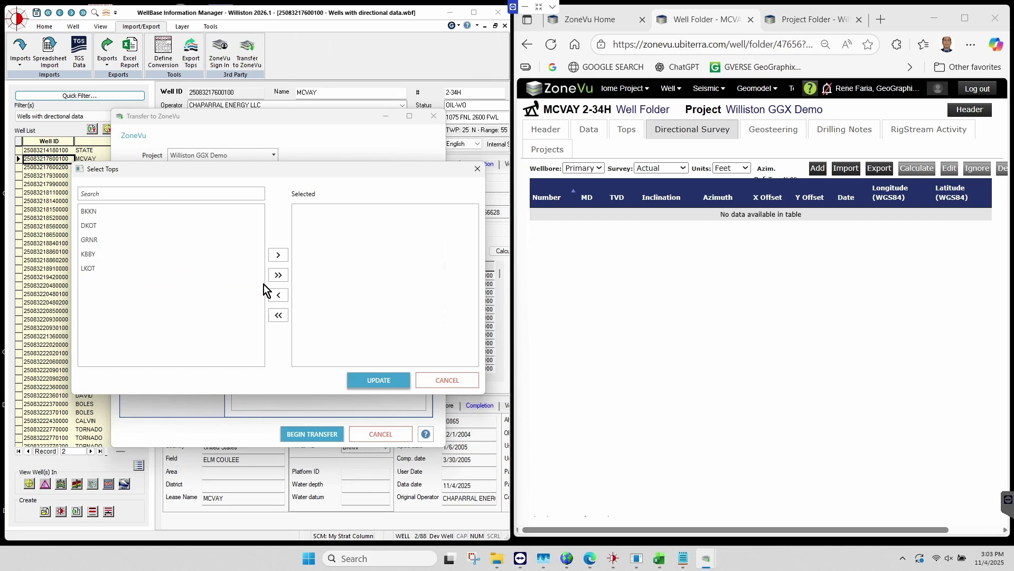
drag(236, 169, 420, 189)
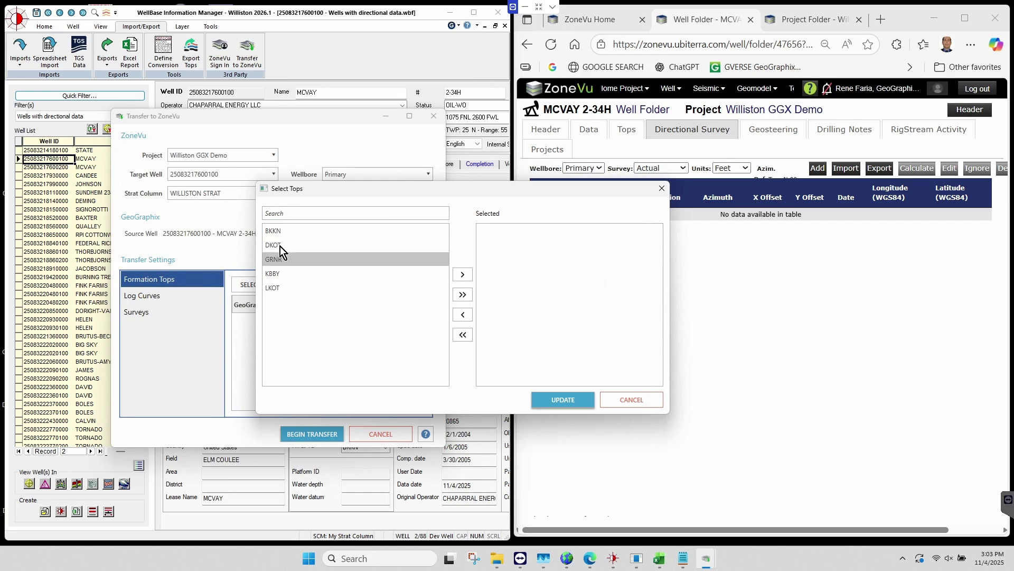
click(317, 231)
click(462, 276)
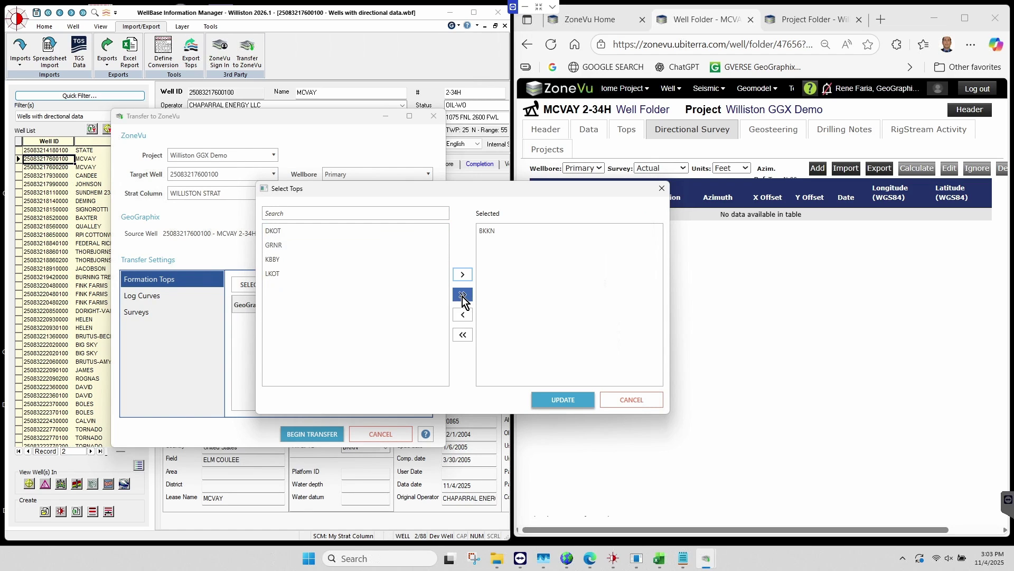
click(462, 295)
click(562, 400)
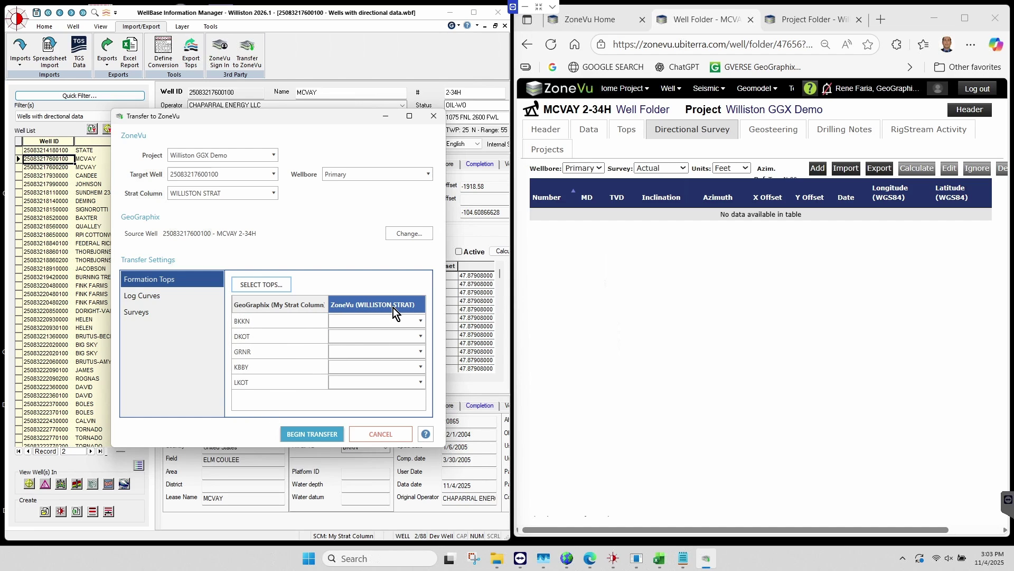
Map the GeoGraphix top BKKN to Bakken and DKOT to Dakota in the ZoneVu strat column.
click(422, 321)
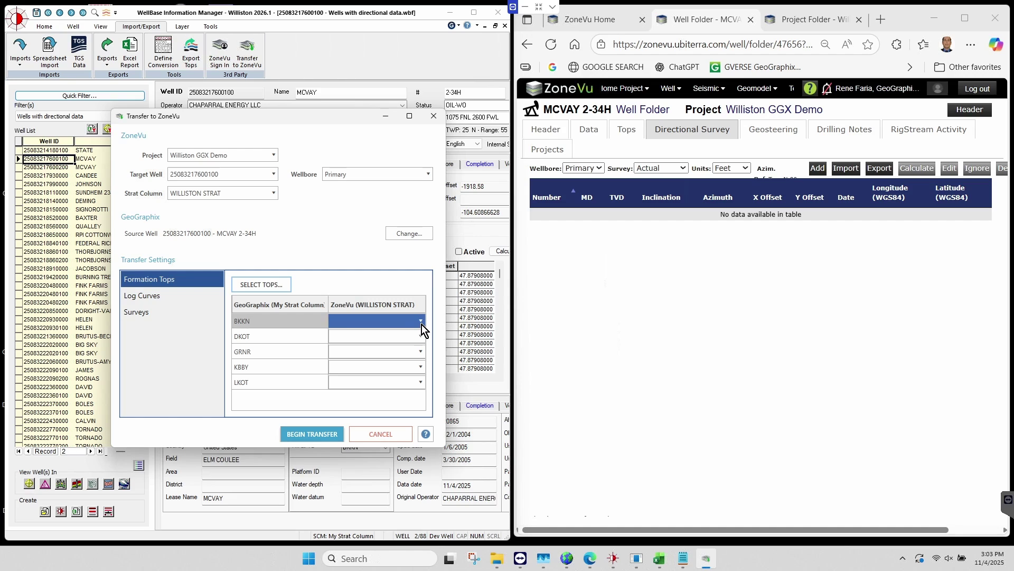
click(421, 323)
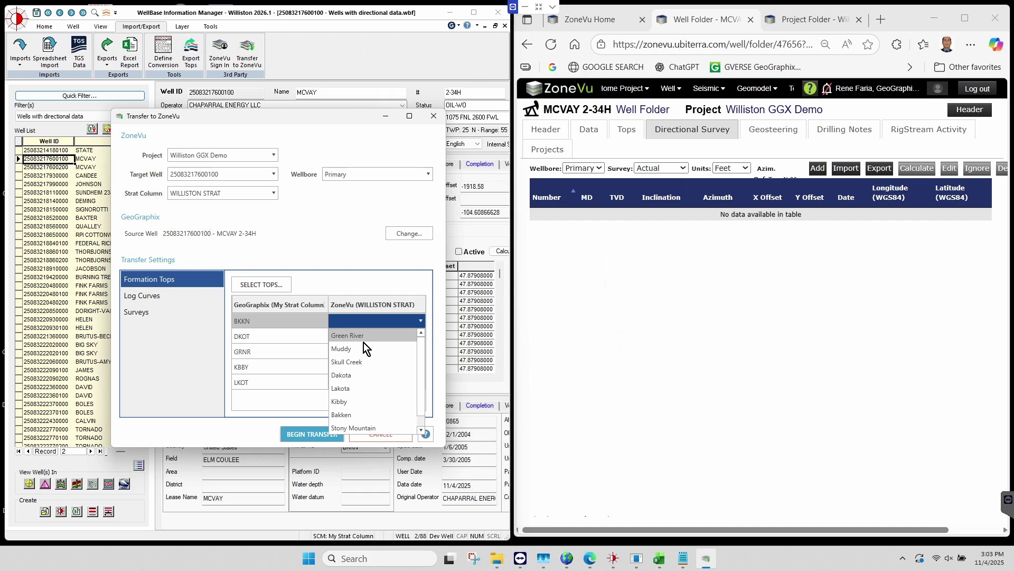
click(353, 416)
click(373, 367)
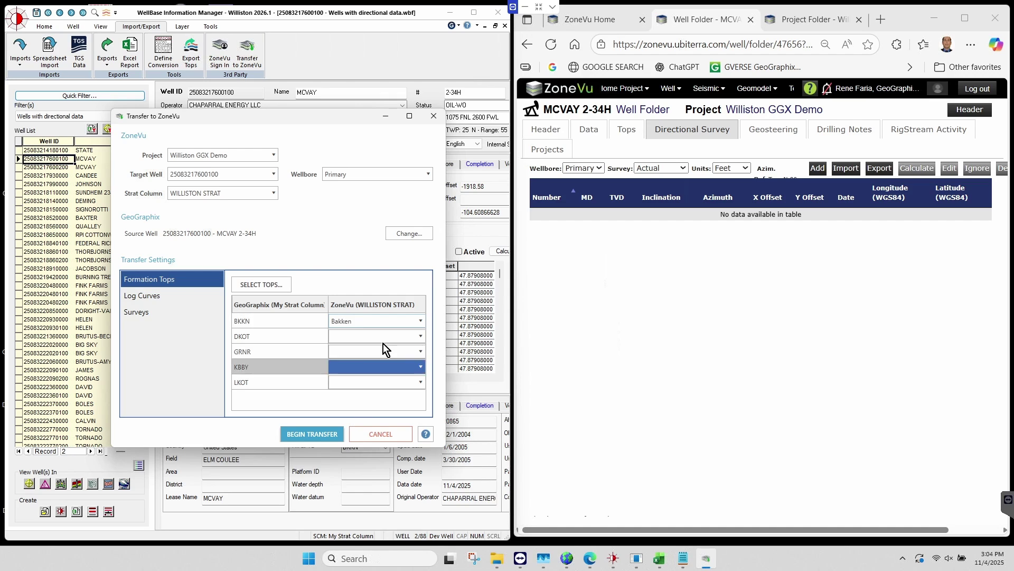
click(421, 337)
click(420, 337)
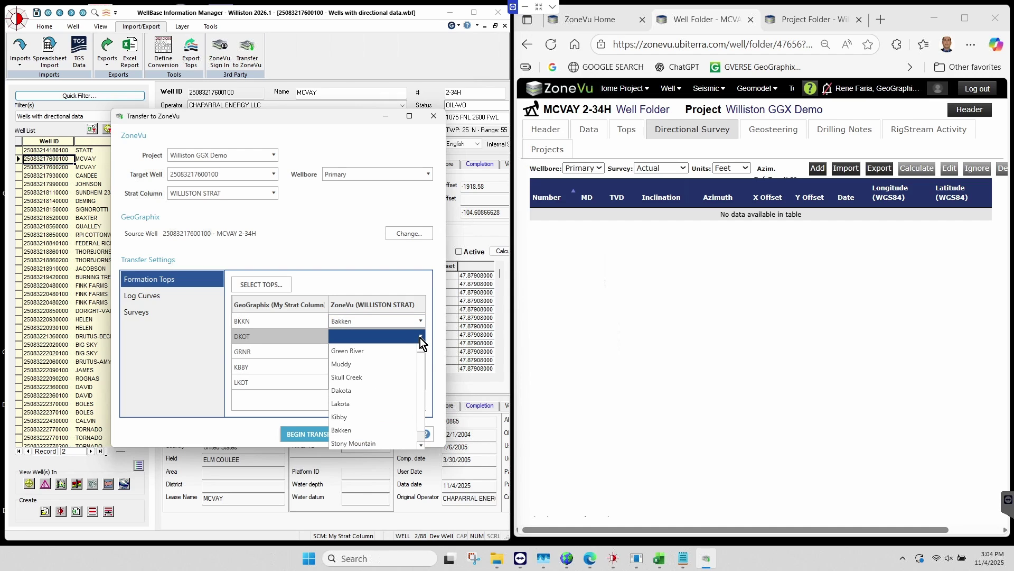
click(362, 395)
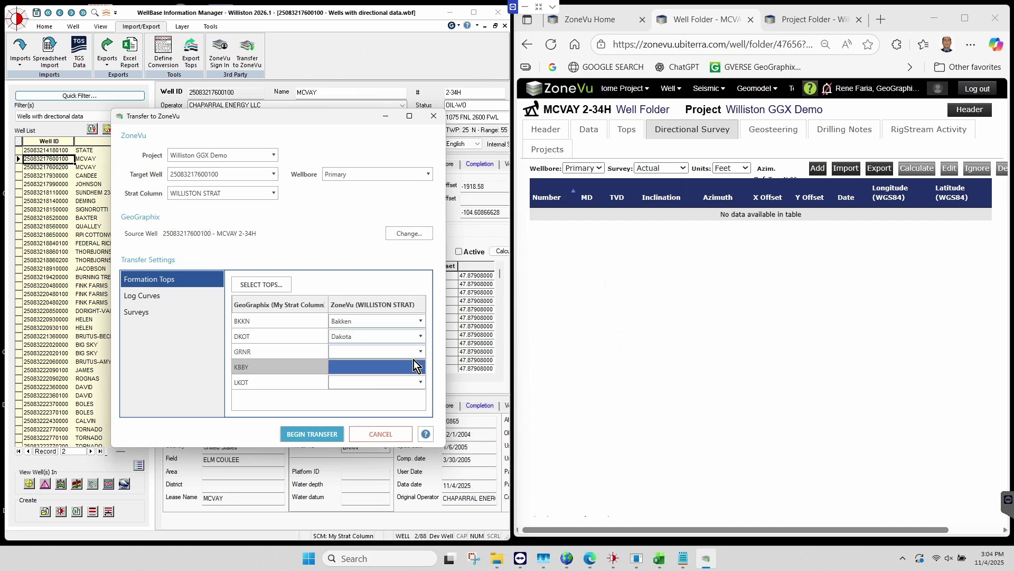
Map the remaining tops to ZoneVu formations: GRNR to Green River, KBBY to Kibby and LKOT to Lakota.
click(420, 352)
click(421, 352)
click(371, 366)
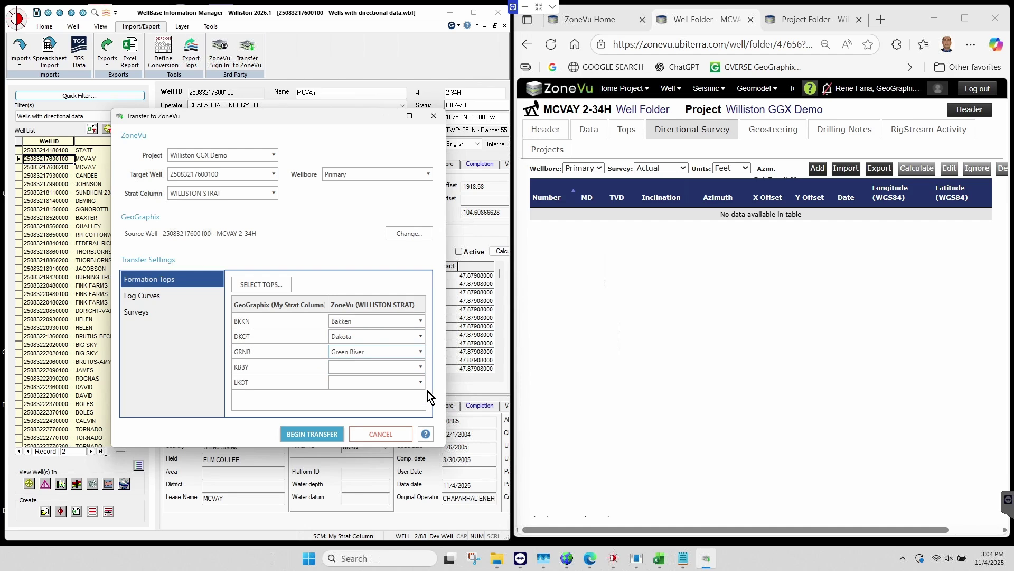
click(421, 367)
click(421, 367)
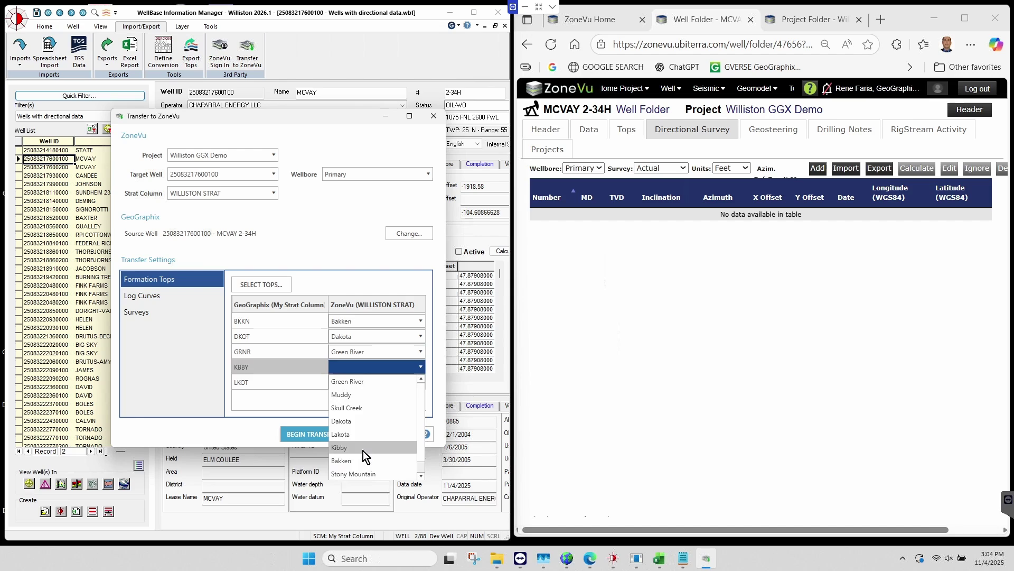
click(363, 448)
click(420, 382)
click(421, 383)
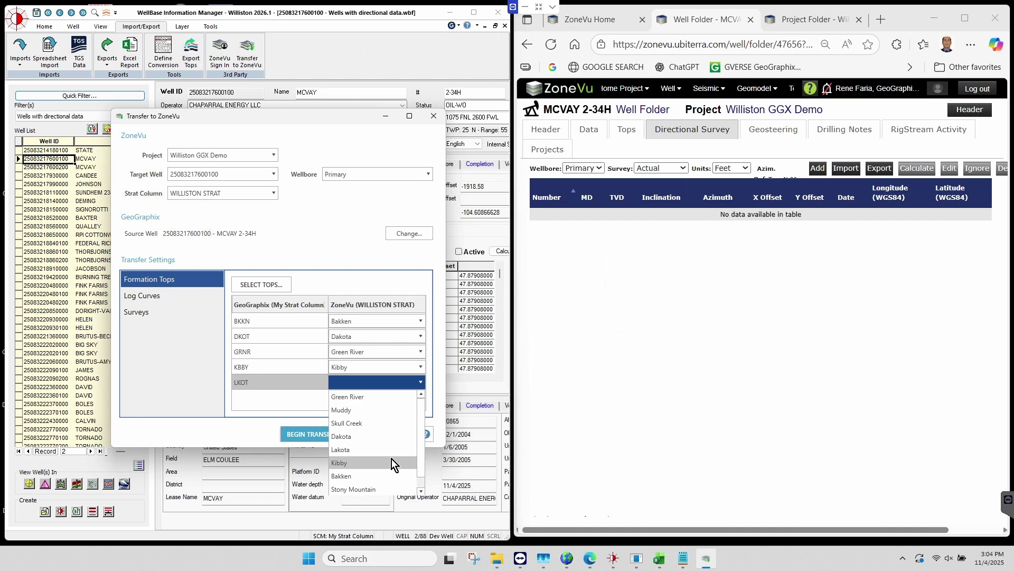
click(351, 449)
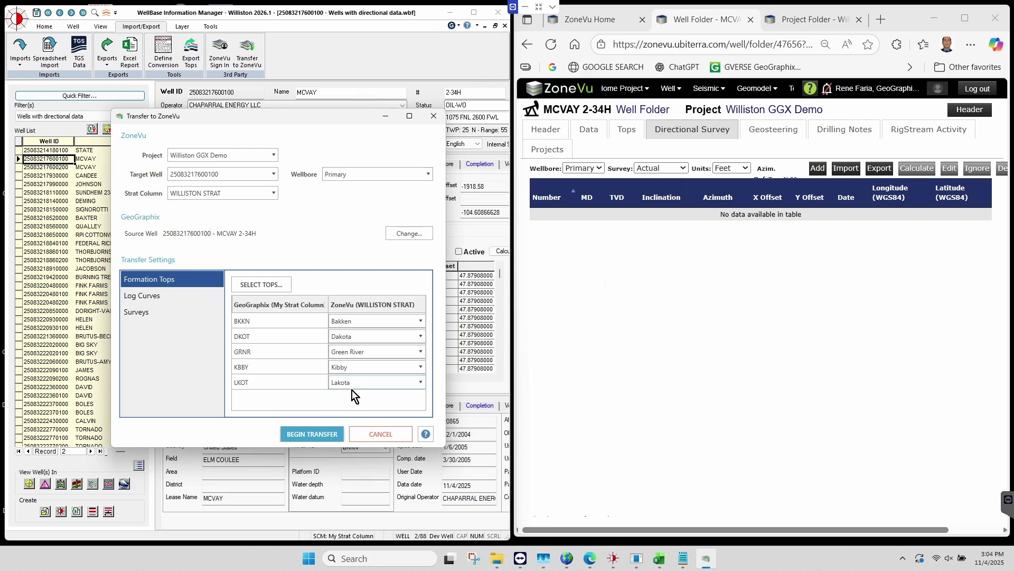
Add the log curves DT, GRS and RHOB from the Import1 set to the transfer.
click(148, 295)
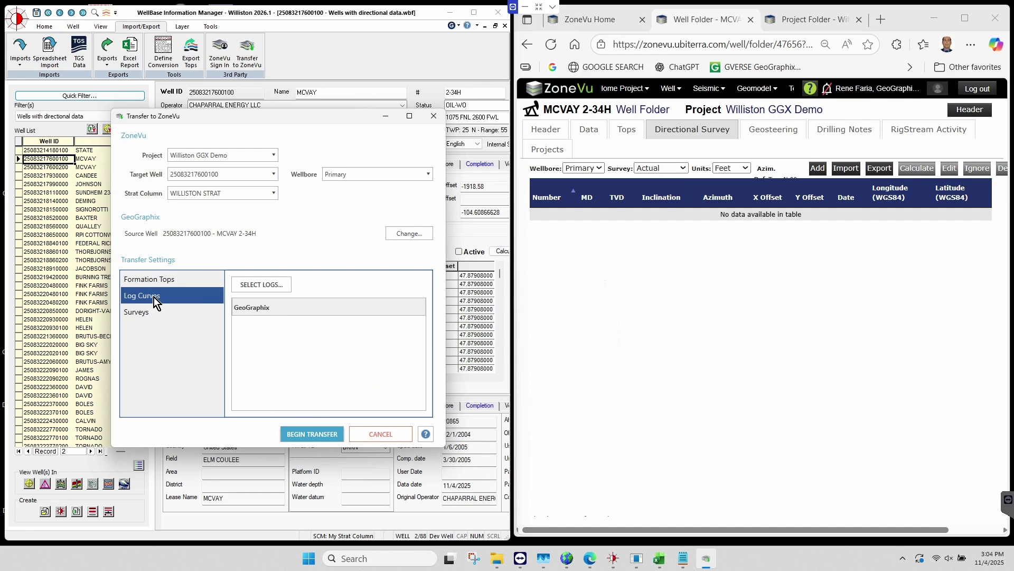
click(262, 285)
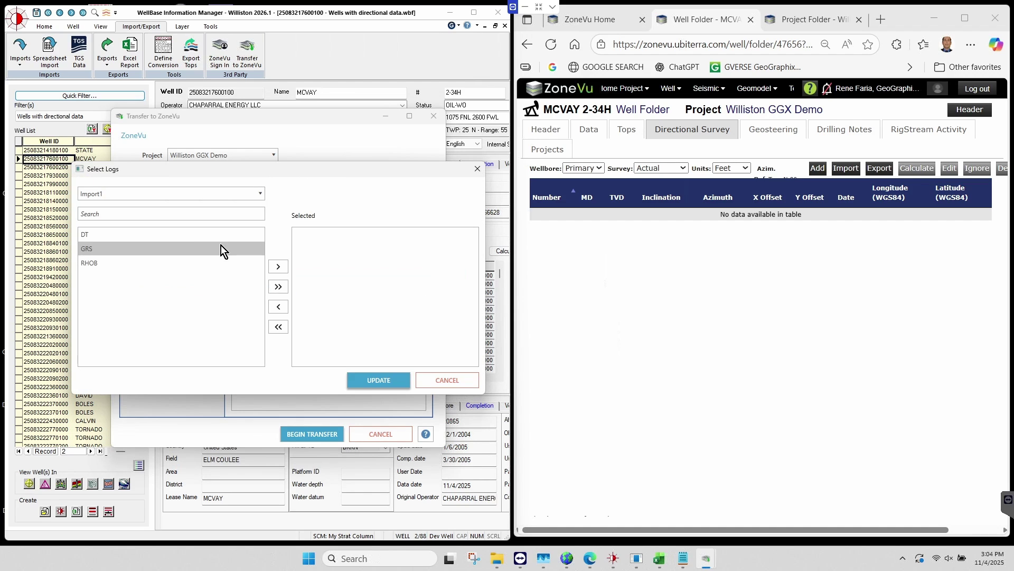
click(113, 197)
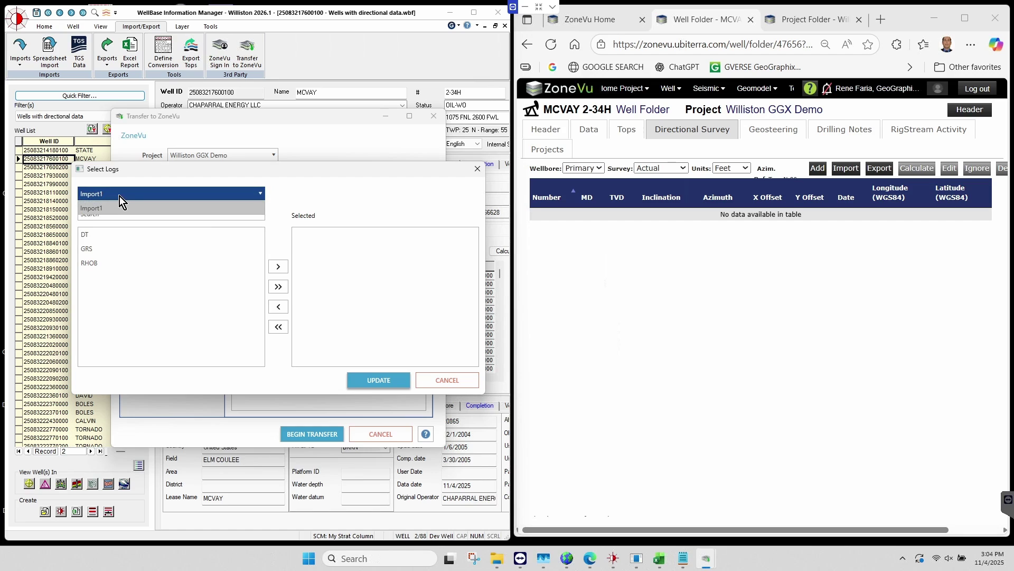
click(127, 196)
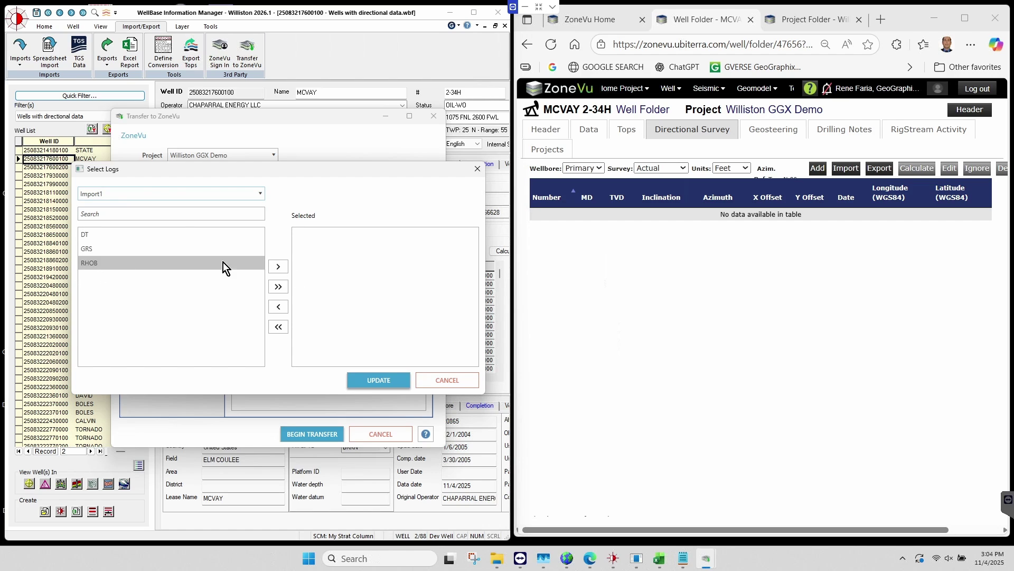
click(278, 267)
click(85, 247)
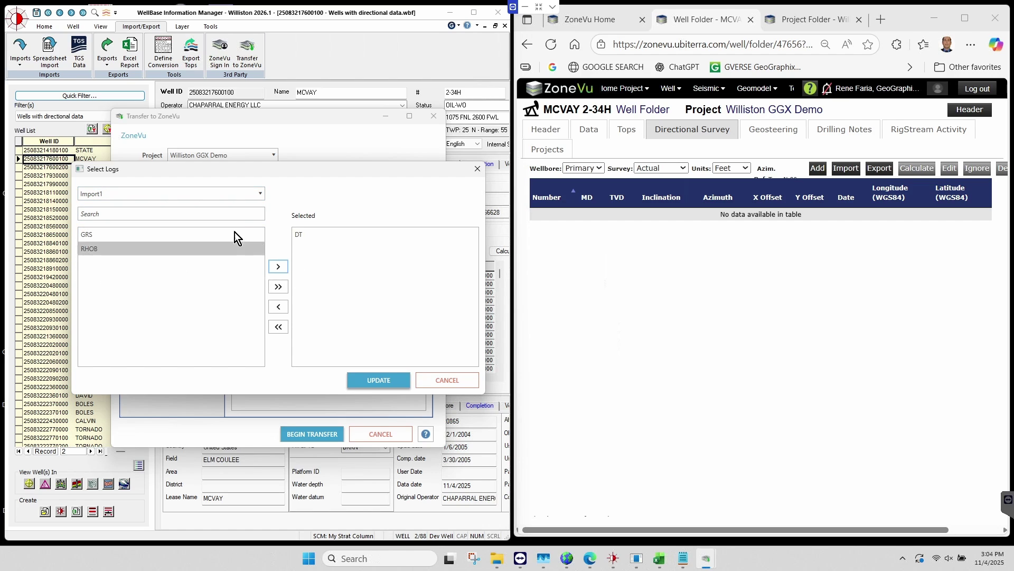
click(278, 287)
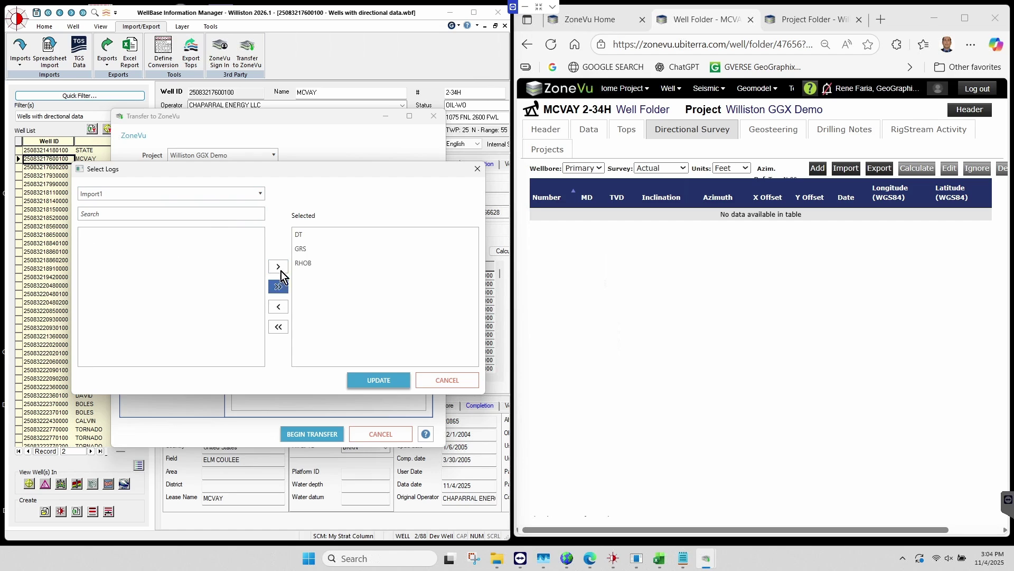
click(382, 381)
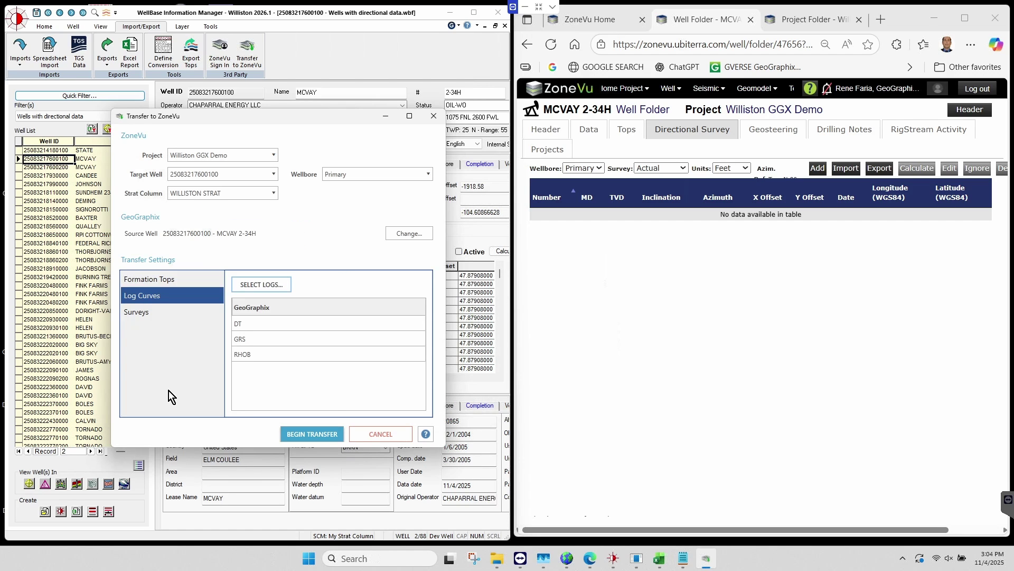
Include the drilled survey and proposed survey 1 in the transfer settings, and run the transfer to ZoneVu.
click(138, 314)
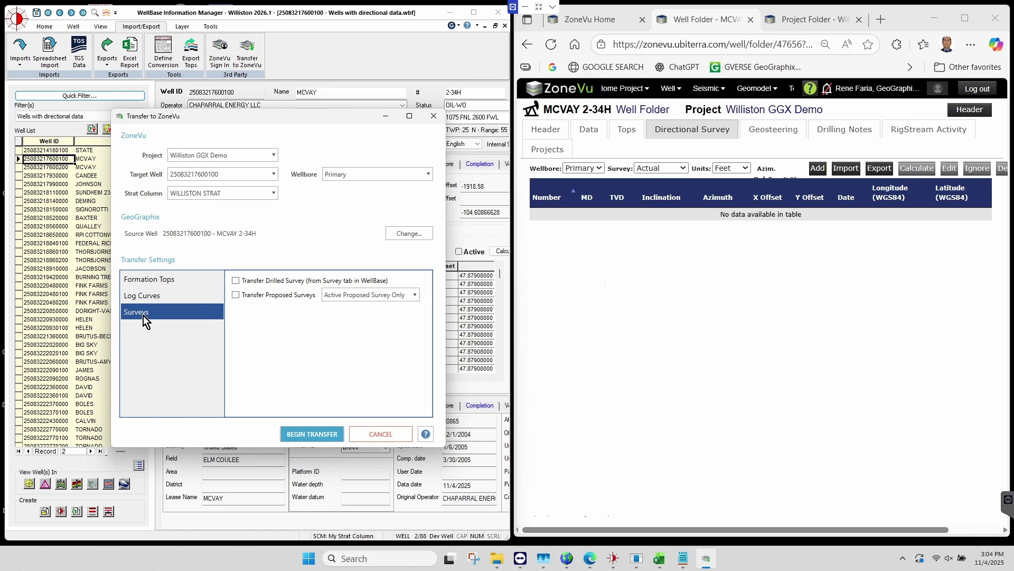
click(237, 281)
click(235, 296)
click(415, 297)
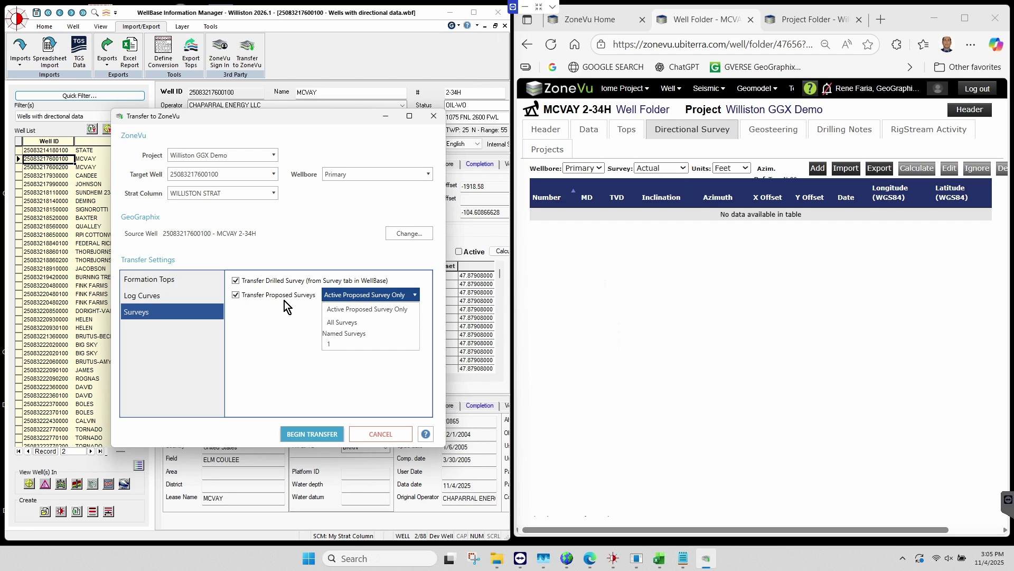
click(335, 346)
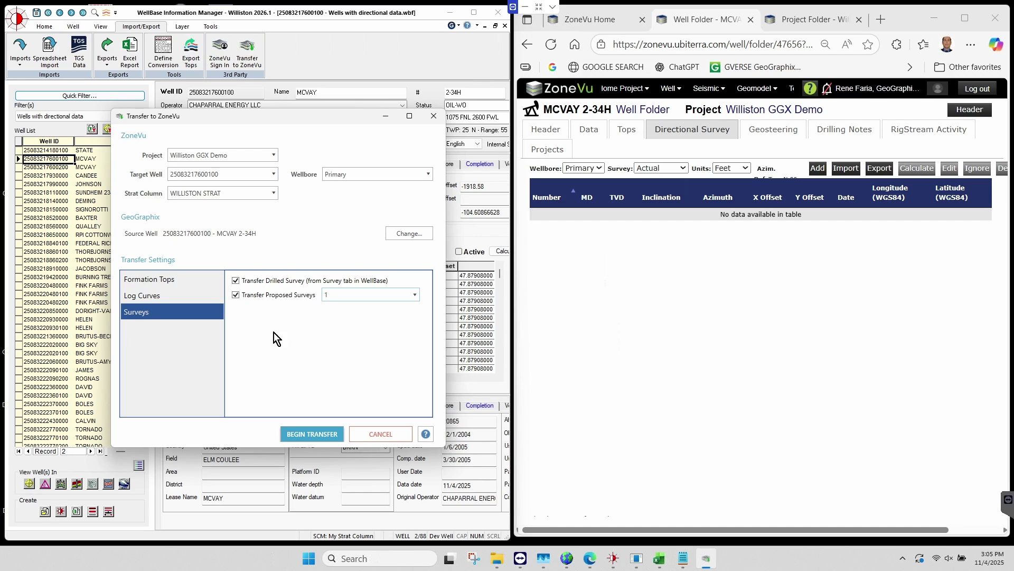
click(305, 434)
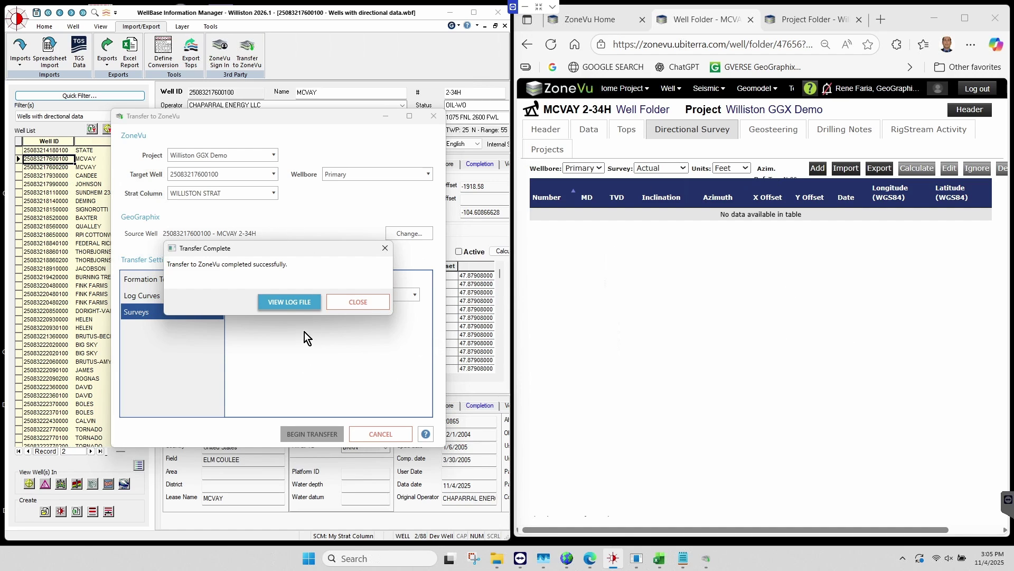
Review the transfer log file's formation tops, log curves, deviation surveys and summary, and close the log and the transfer dialog.
drag(271, 249, 304, 247)
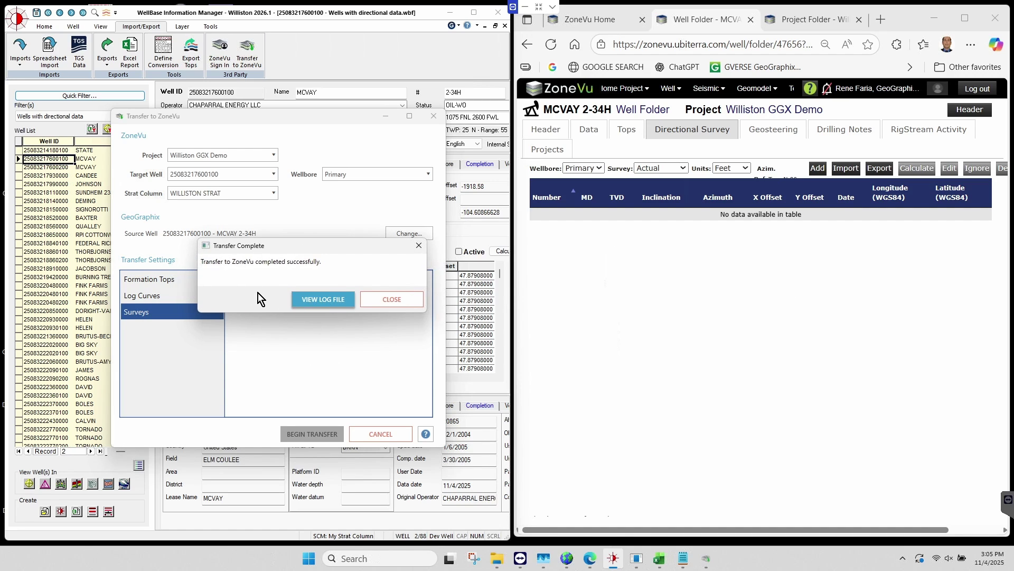
click(328, 304)
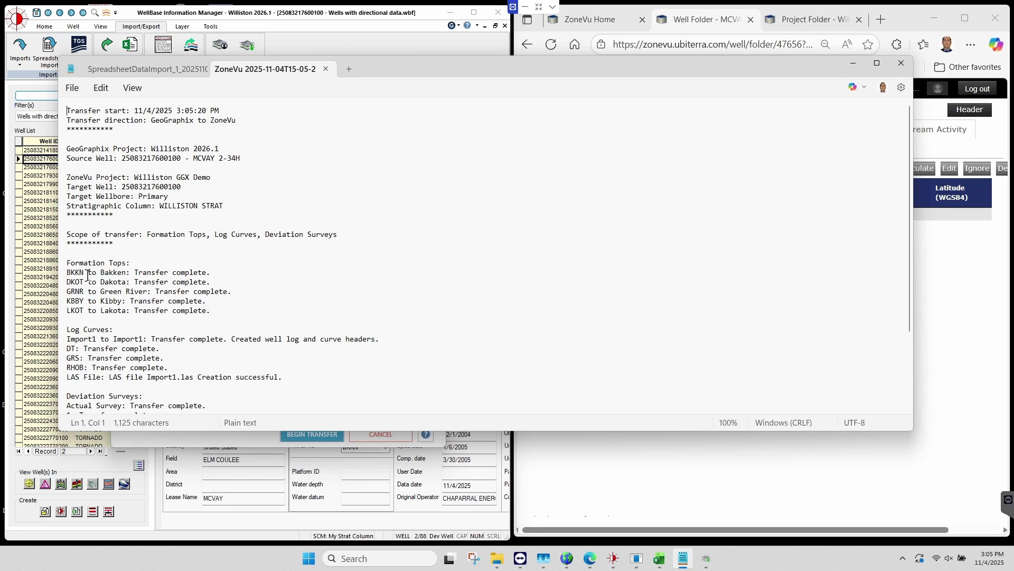
drag(67, 273, 391, 309)
scroll(391, 308, down, 2)
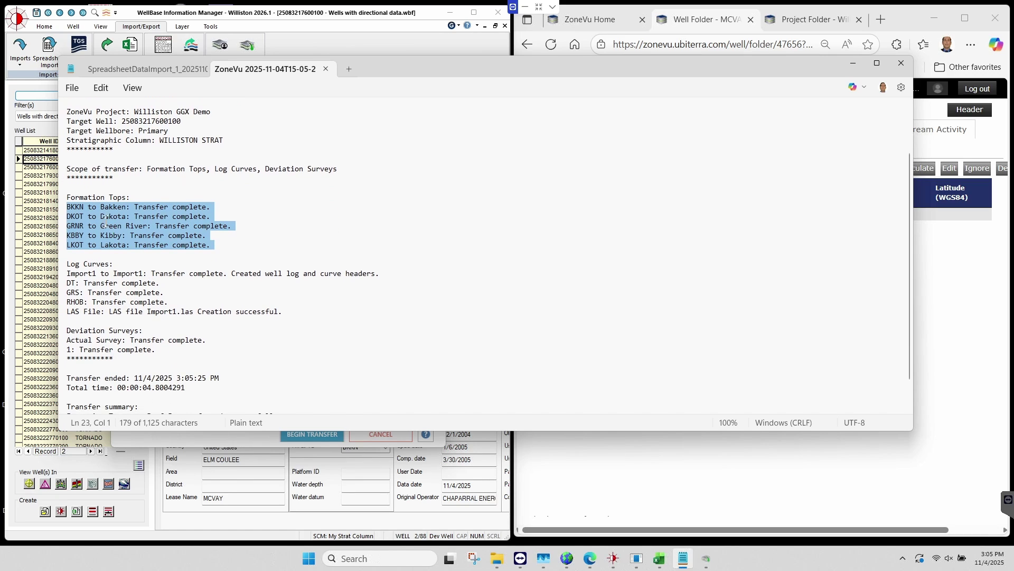
triple_click(68, 197)
drag(66, 264, 156, 320)
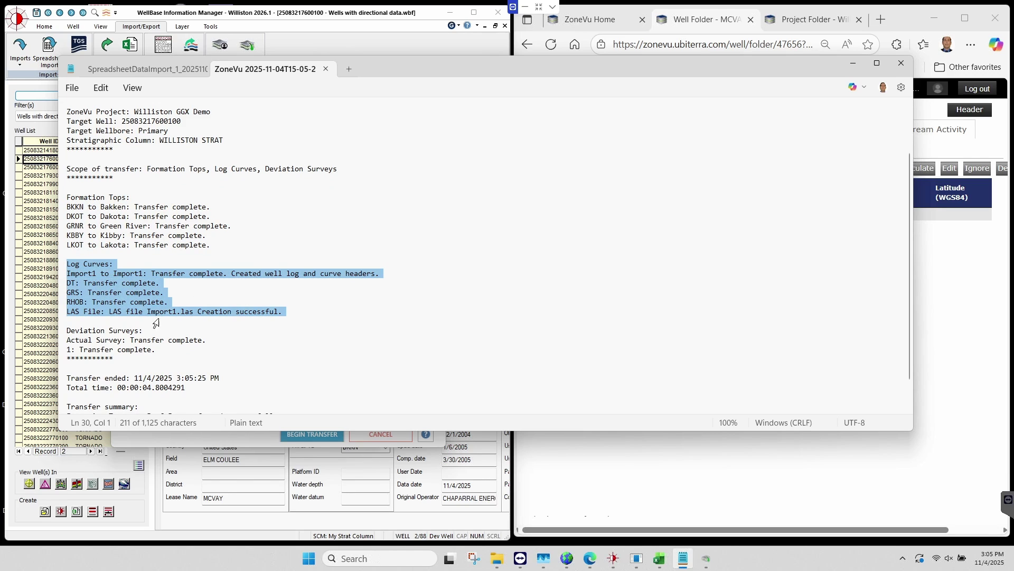
drag(62, 331, 291, 403)
scroll(287, 392, down, 1)
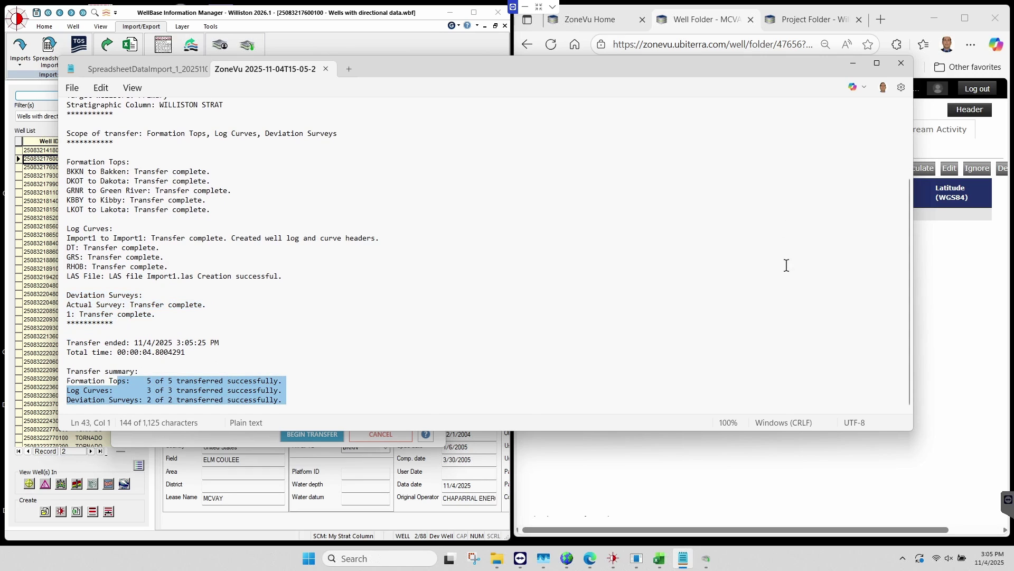
click(902, 64)
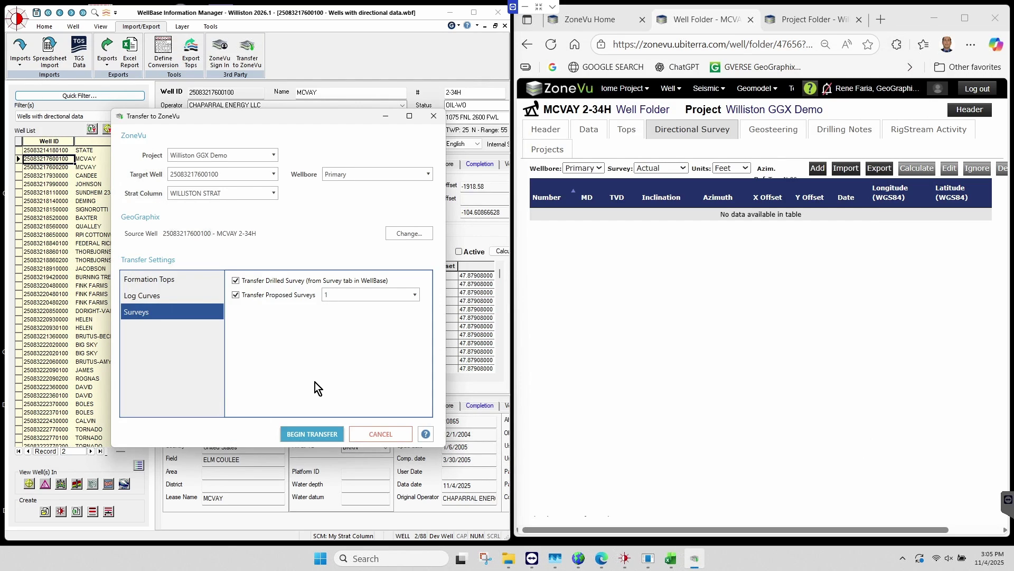
click(367, 434)
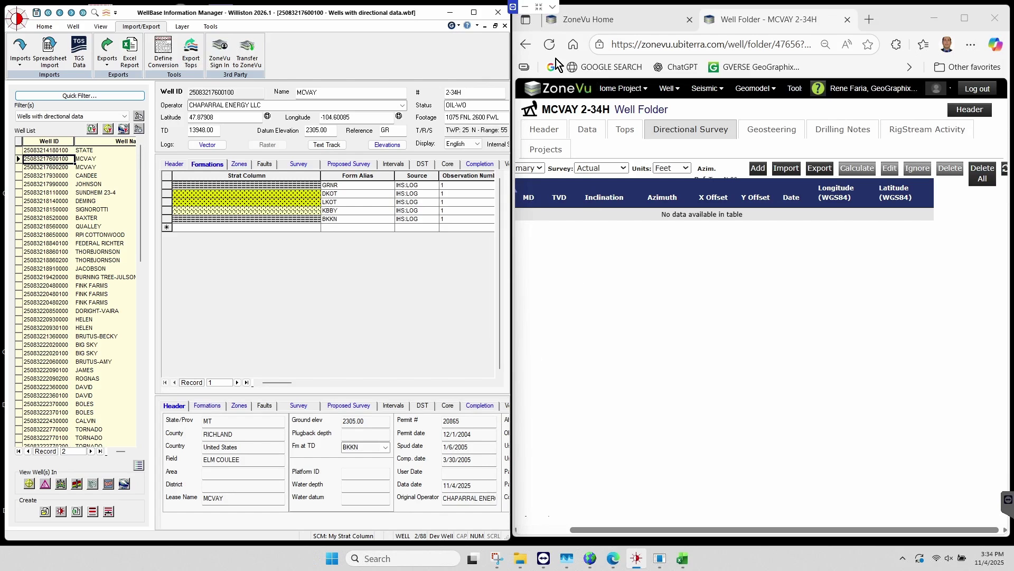
Reload the MCVAY 2-34H well folder in ZoneVu and check its directional survey, tops and LAS log data.
click(550, 48)
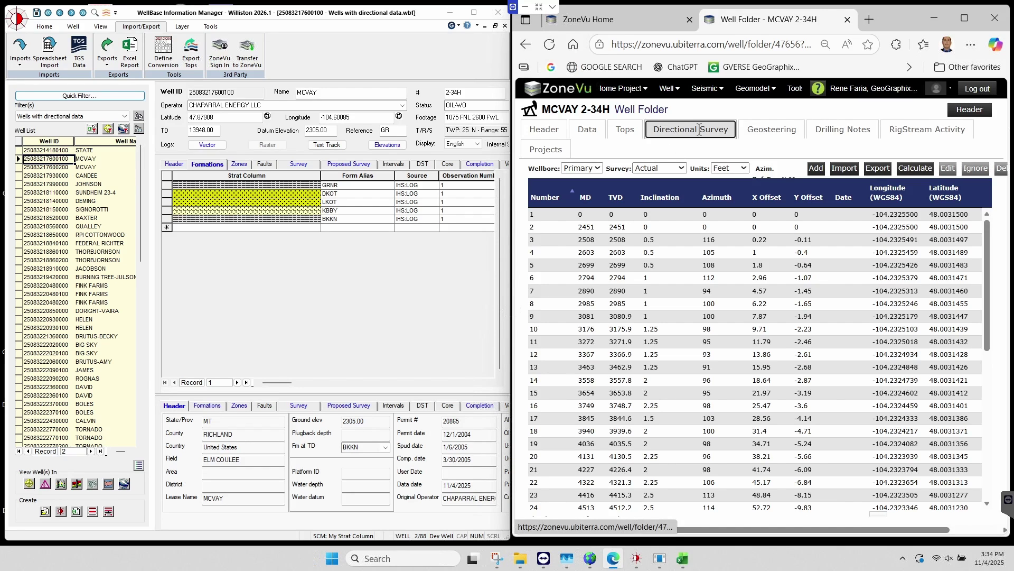
click(627, 132)
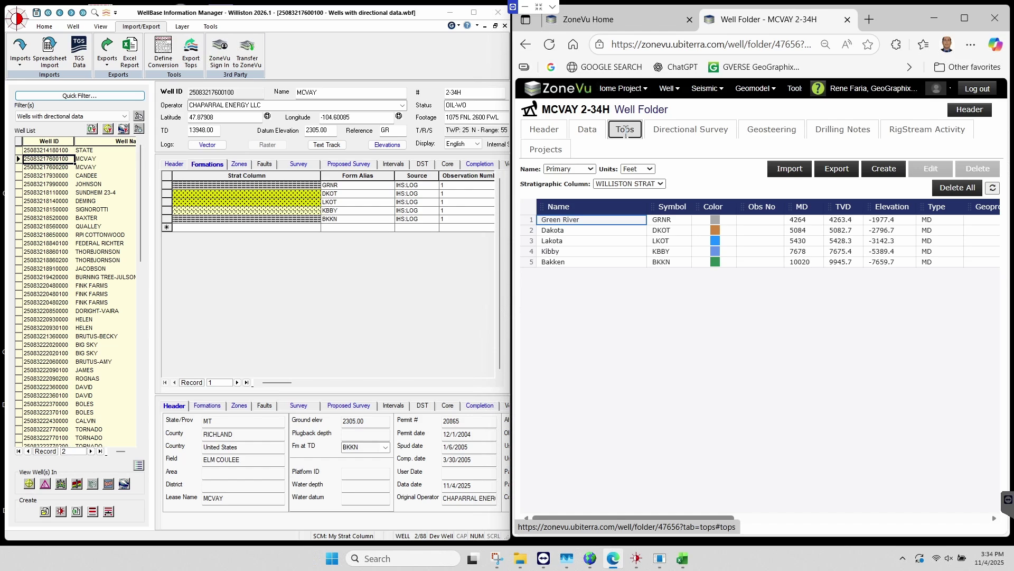
click(587, 130)
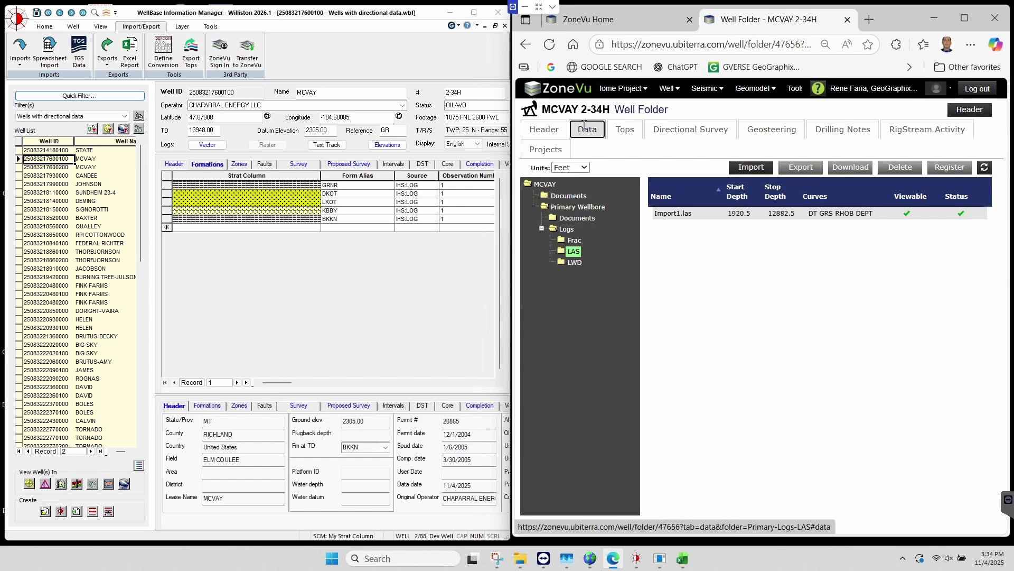
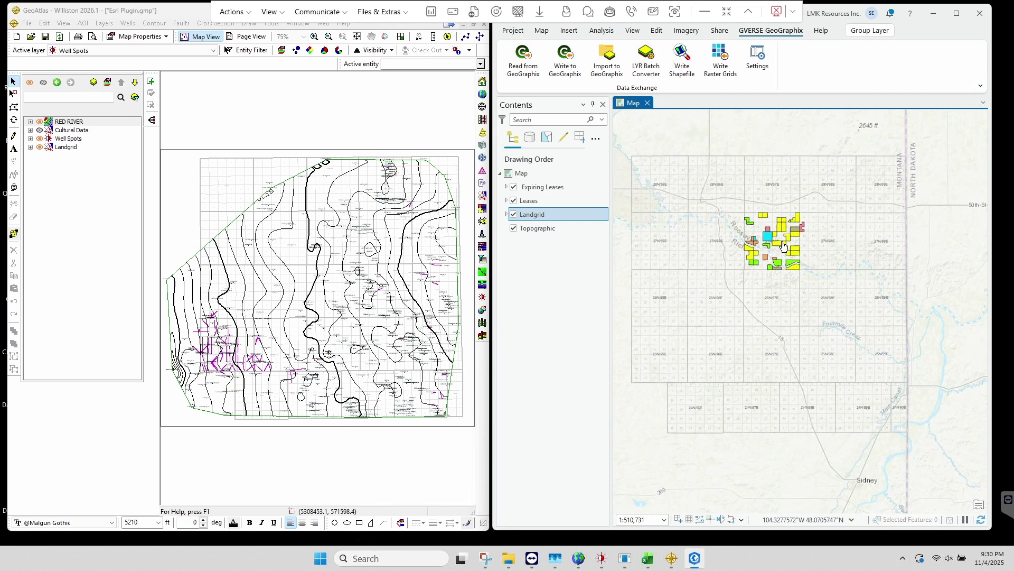
In ArcGIS Pro, select the Leases and Expiring Leases layers and start writing them to GeoGraphix.
scroll(782, 243, up, 2)
scroll(781, 243, up, 2)
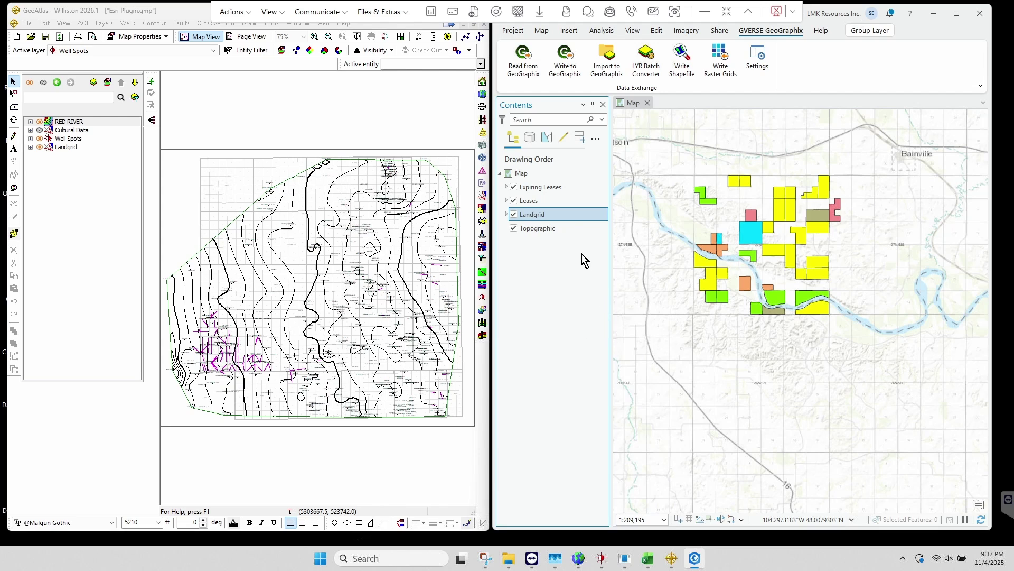
click(537, 200)
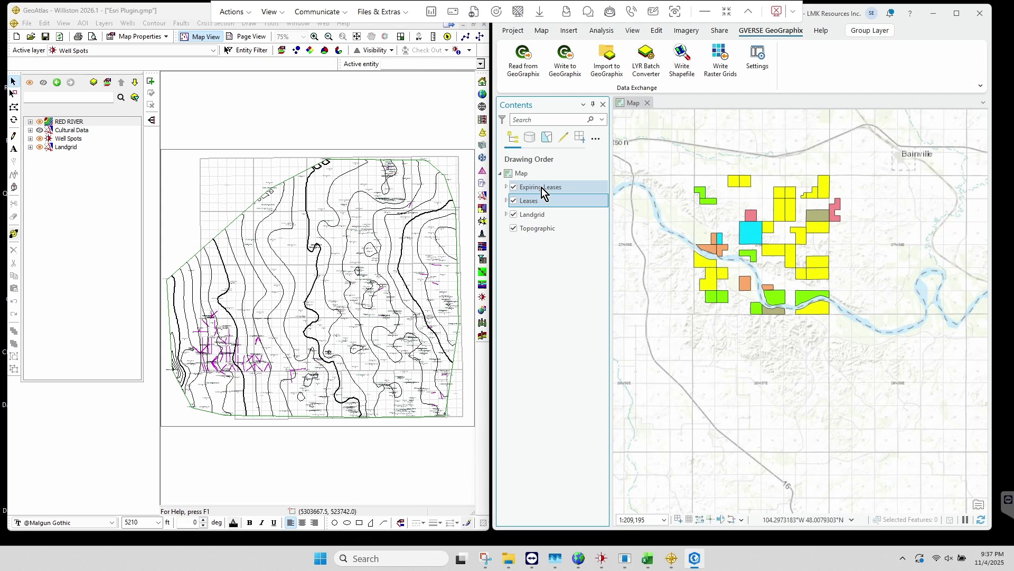
ctrl+click(543, 187)
click(567, 55)
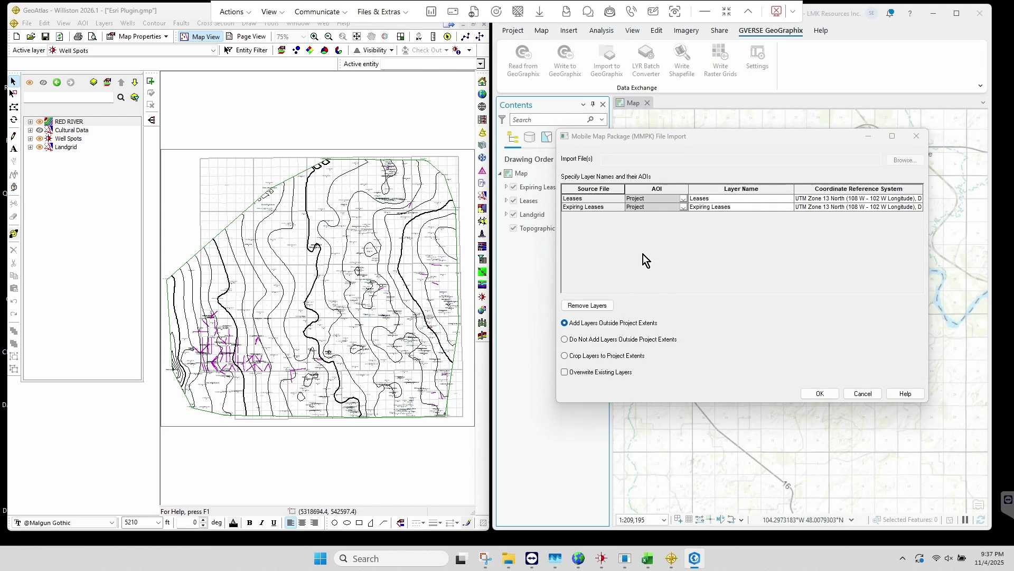
Name the imported layers Leases Demo and Expiring Leases Demo.
click(740, 198)
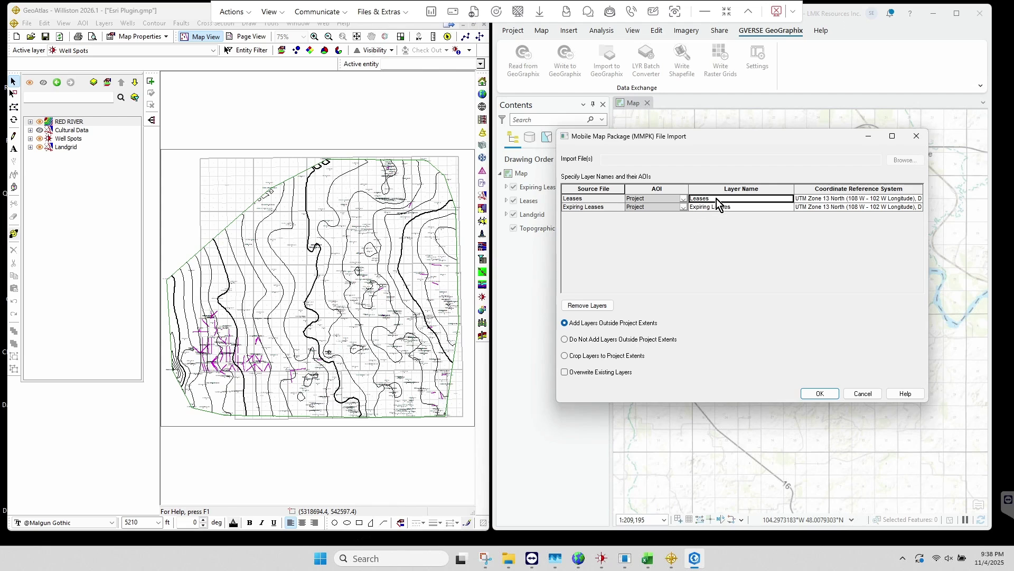
click(715, 200)
text(Demo)
click(749, 208)
click(735, 207)
text(Dem)
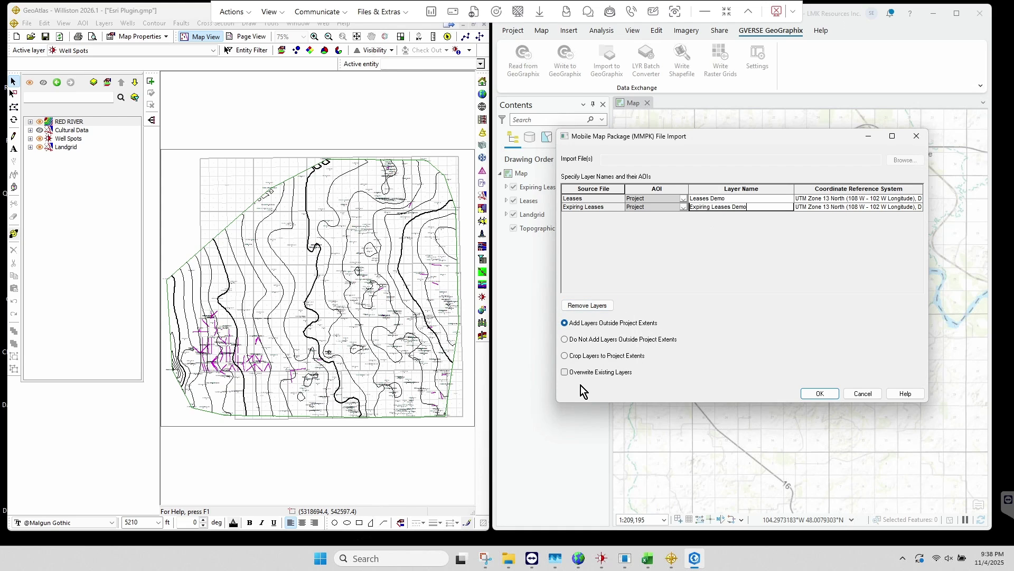
Set the import to overwrite existing layers and crop layers to project extents, and complete the write to GeoGraphix.
click(566, 373)
key(shift+Tab)
key(shift+Tab)
click(565, 355)
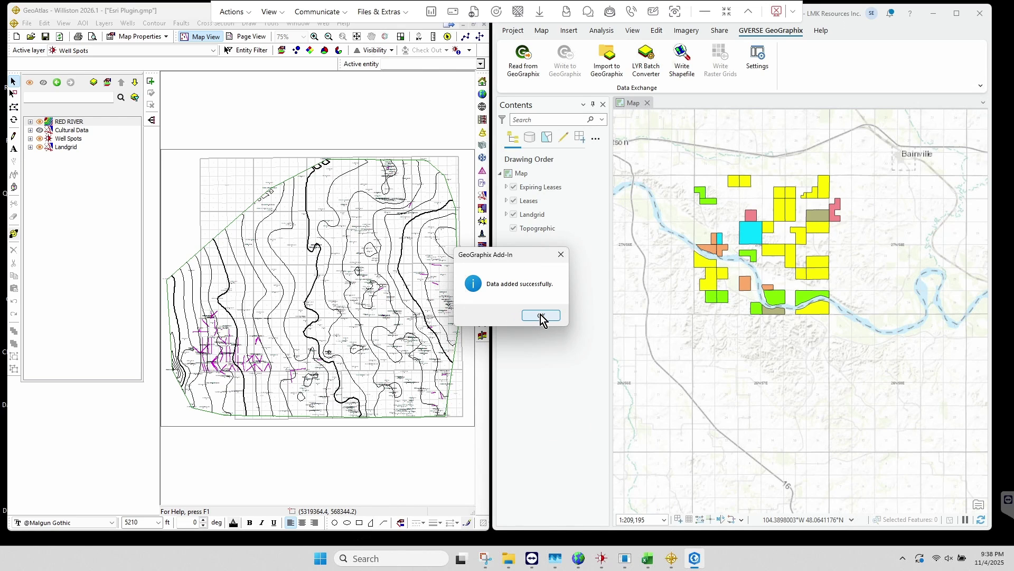
click(541, 315)
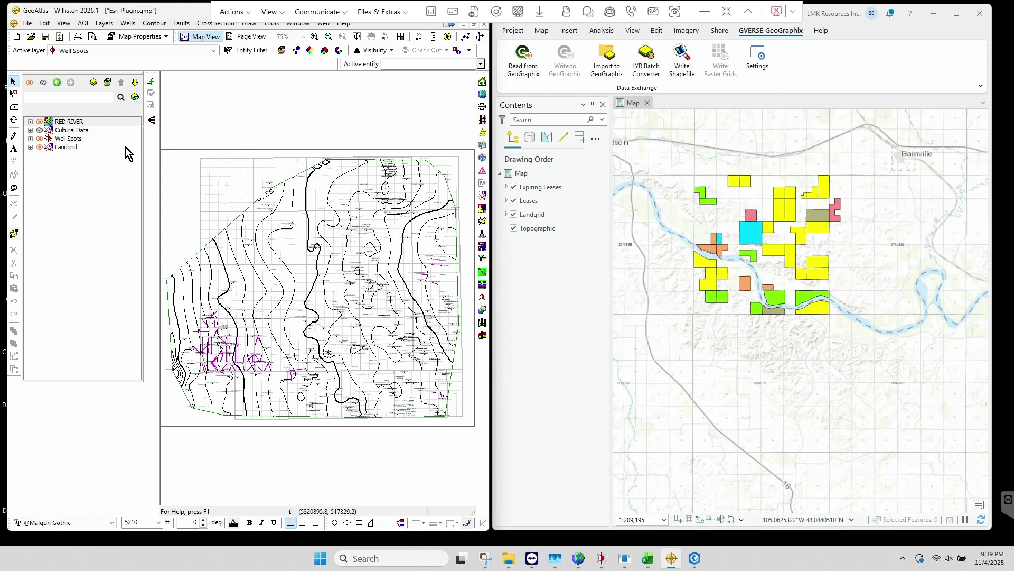
In GeoAtlas, add the Expiring Leases Demo and Leases Demo layers to the map and place Expiring Leases Demo above Leases Demo.
click(95, 83)
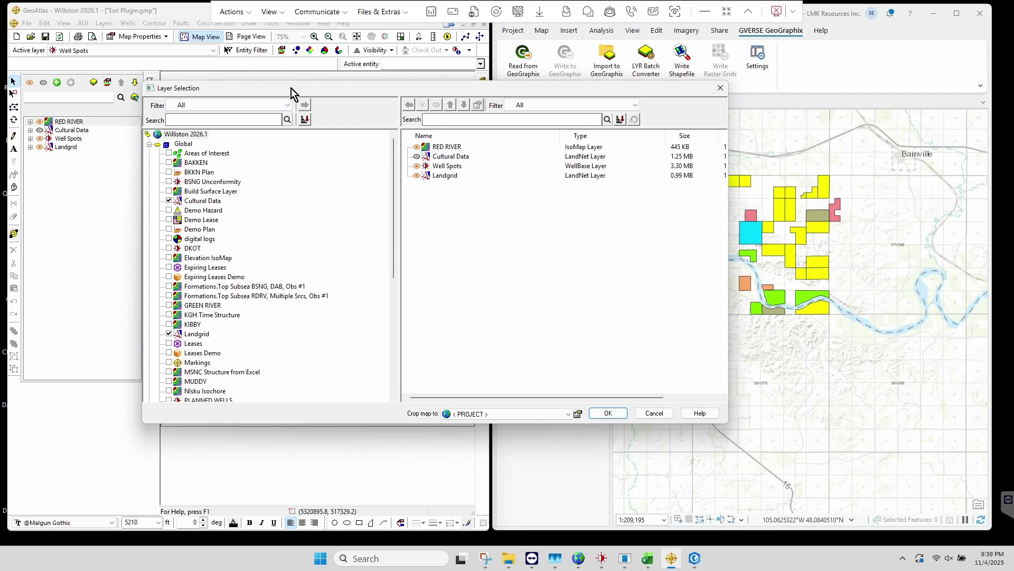
click(169, 277)
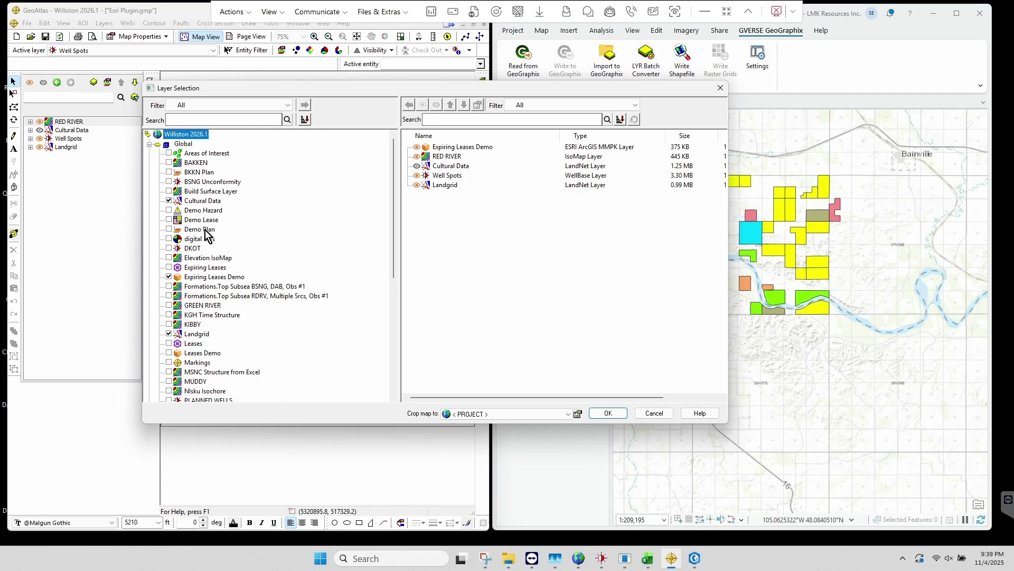
click(168, 353)
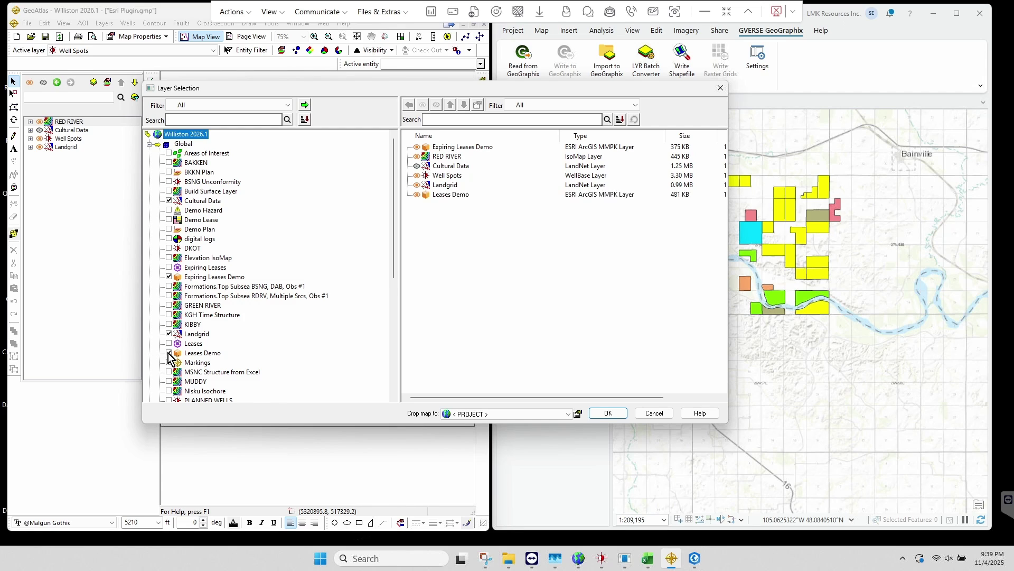
click(607, 413)
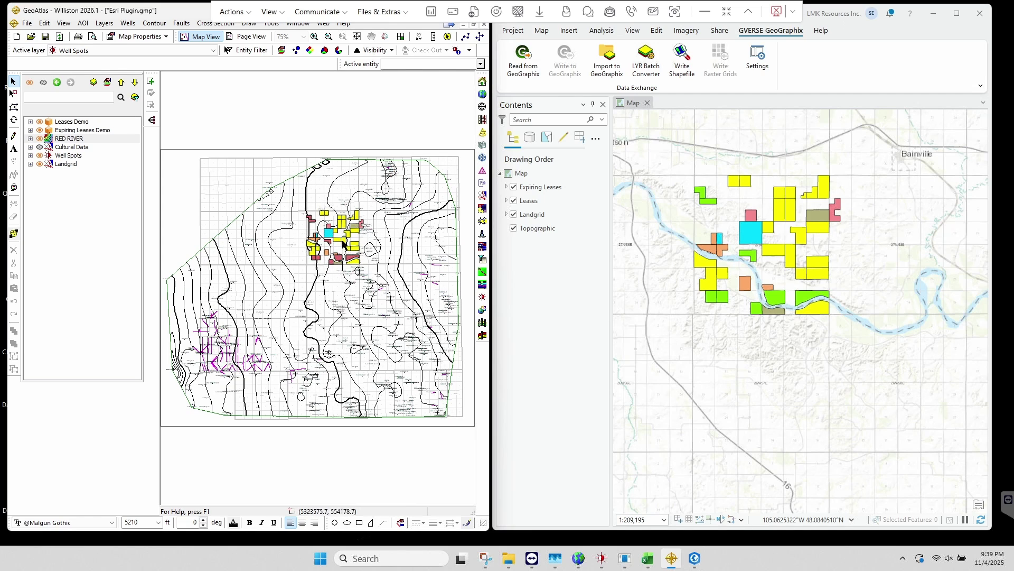
click(71, 131)
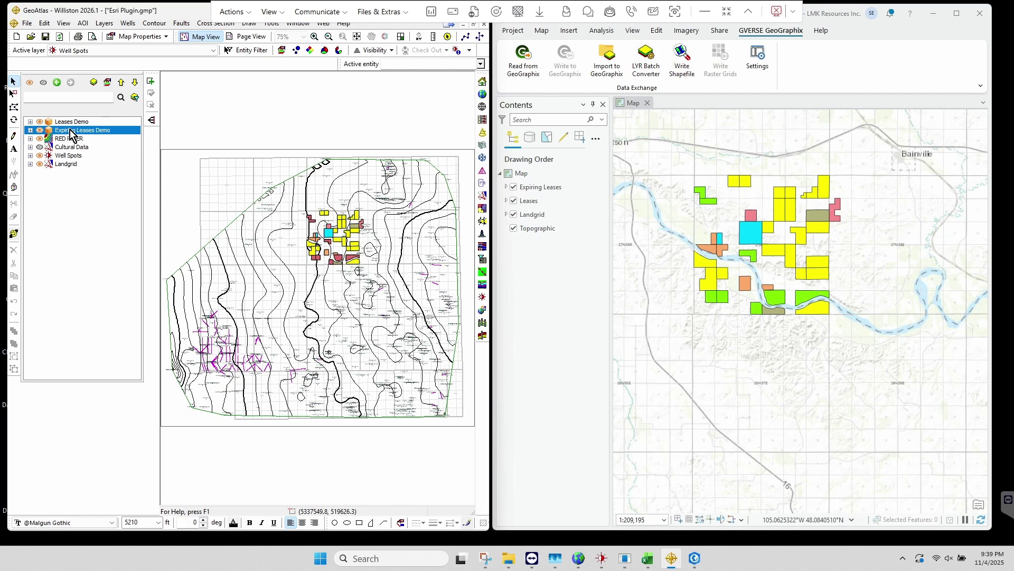
click(121, 83)
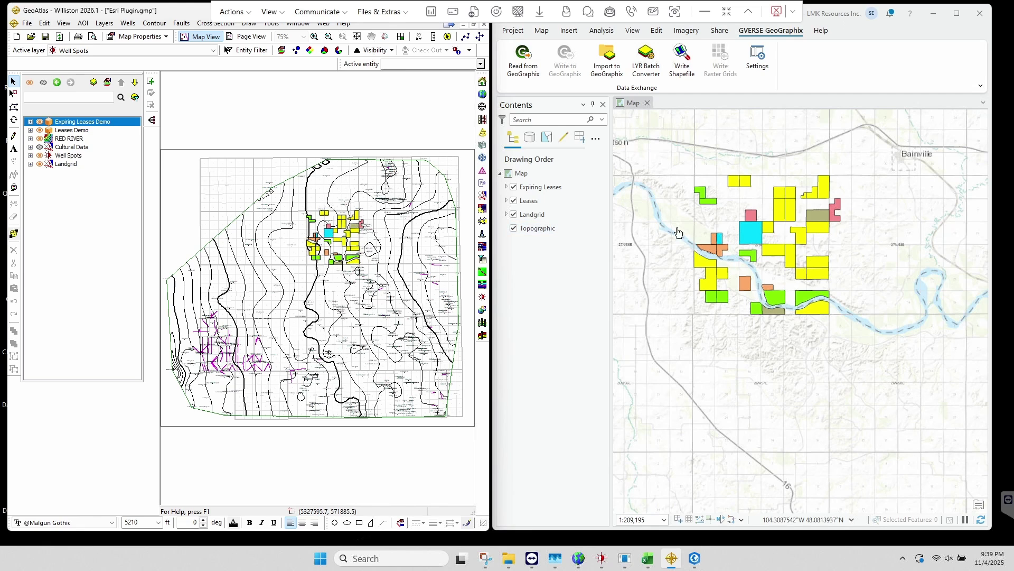
Make Leases Demo the active layer and select a yellow lease polygon in the northern part of the lease block.
scroll(339, 233, up, 1)
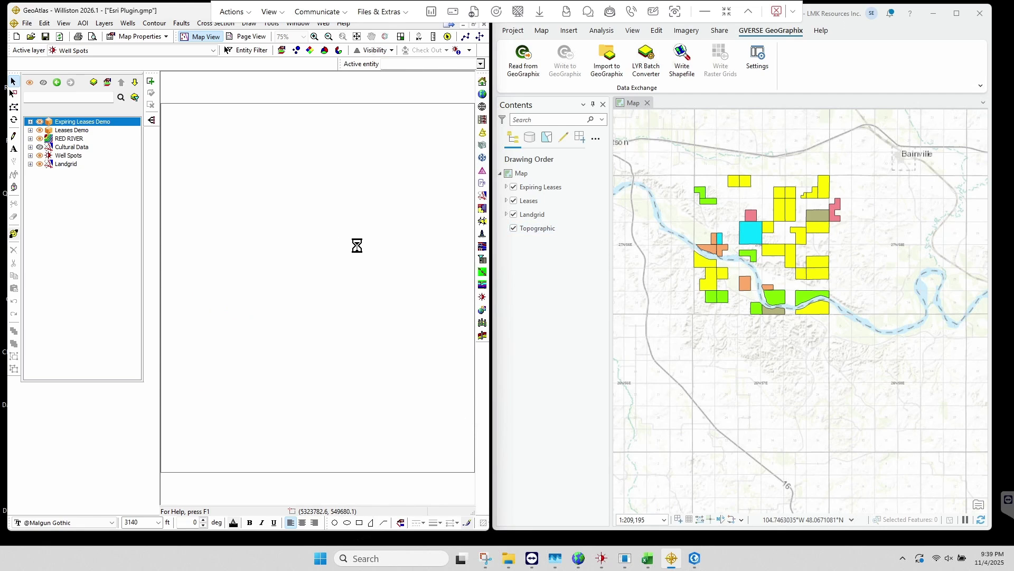
scroll(355, 251, up, 1)
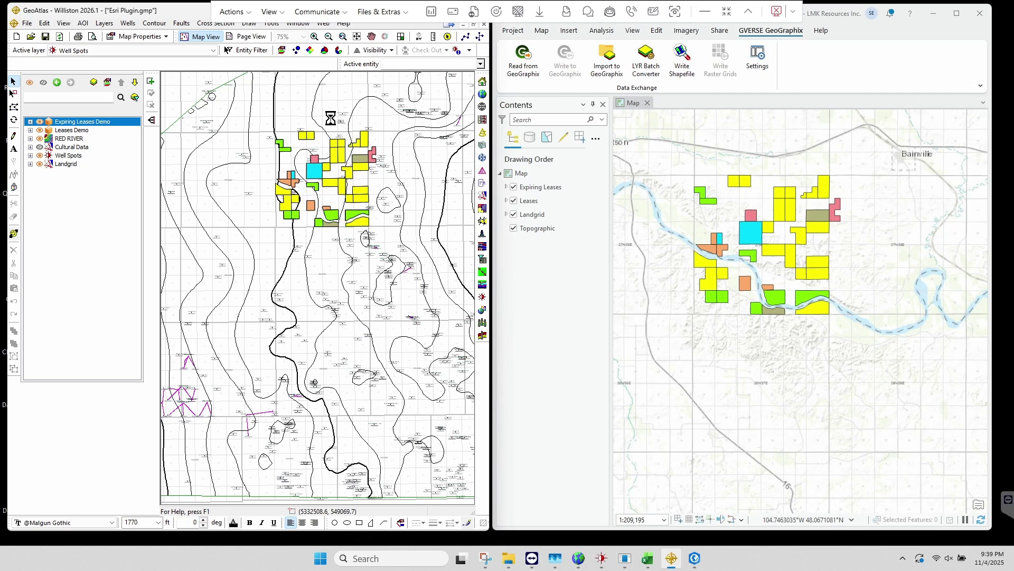
scroll(330, 118, up, 1)
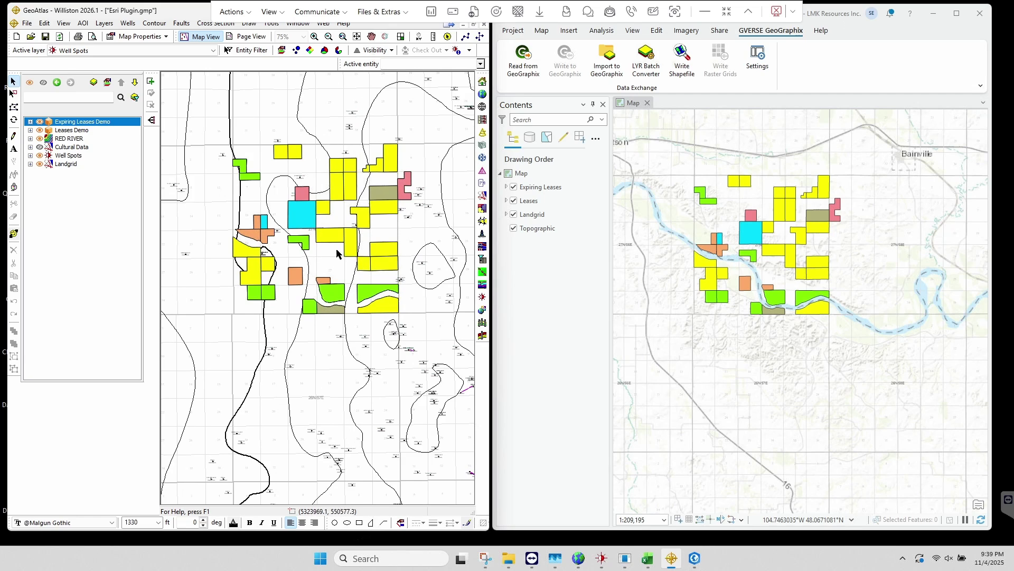
scroll(361, 244, up, 1)
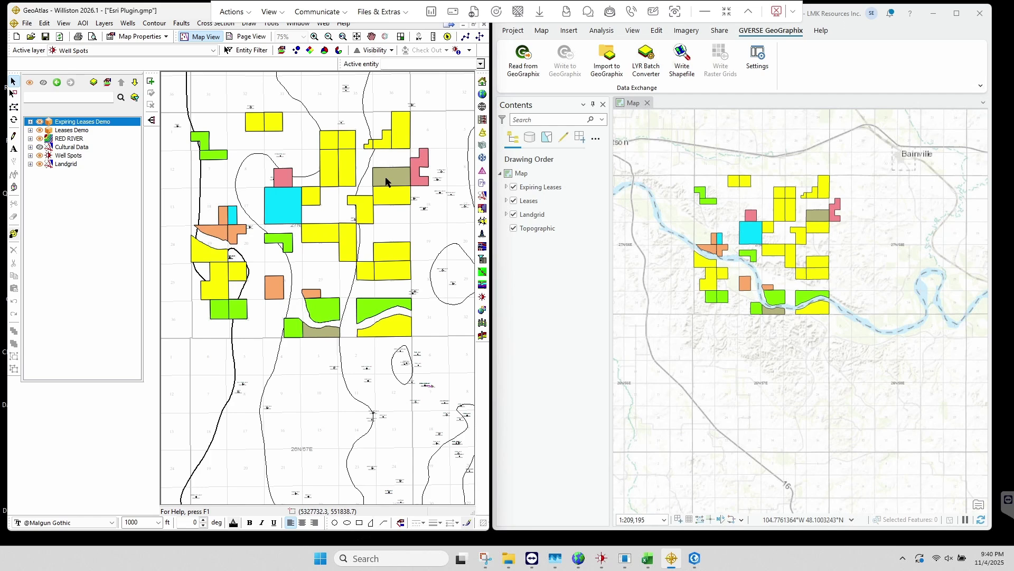
click(163, 51)
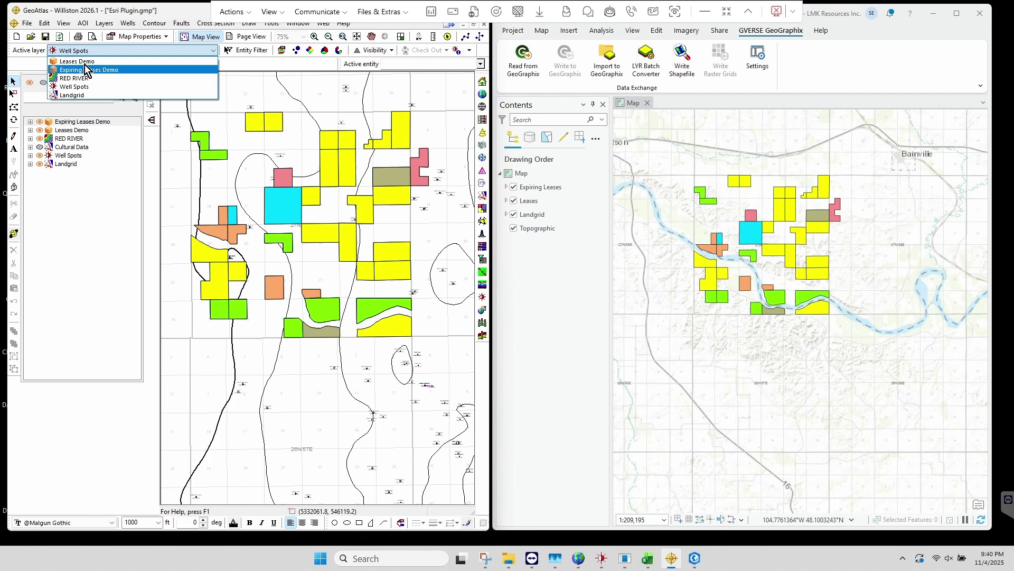
click(84, 62)
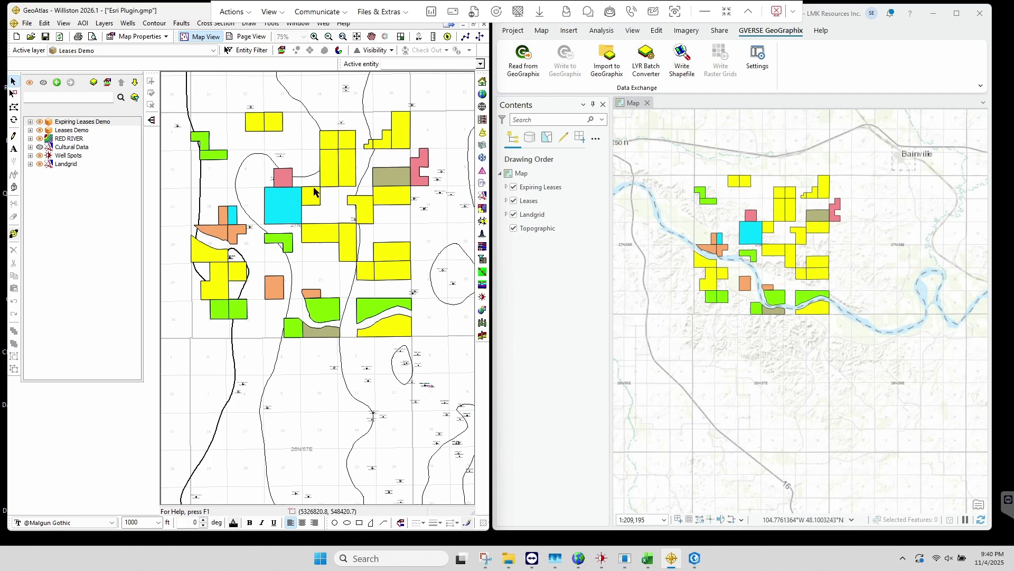
click(347, 166)
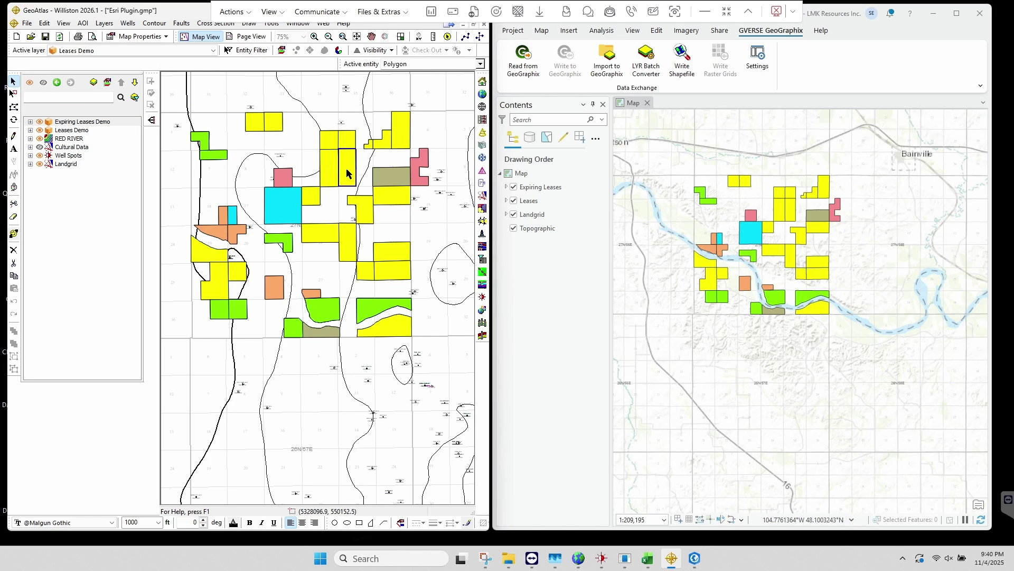
Select the three adjoining yellow lease polygons in the north-central part of the Leases Demo layer together.
click(328, 144)
shift+click(328, 167)
shift+click(346, 170)
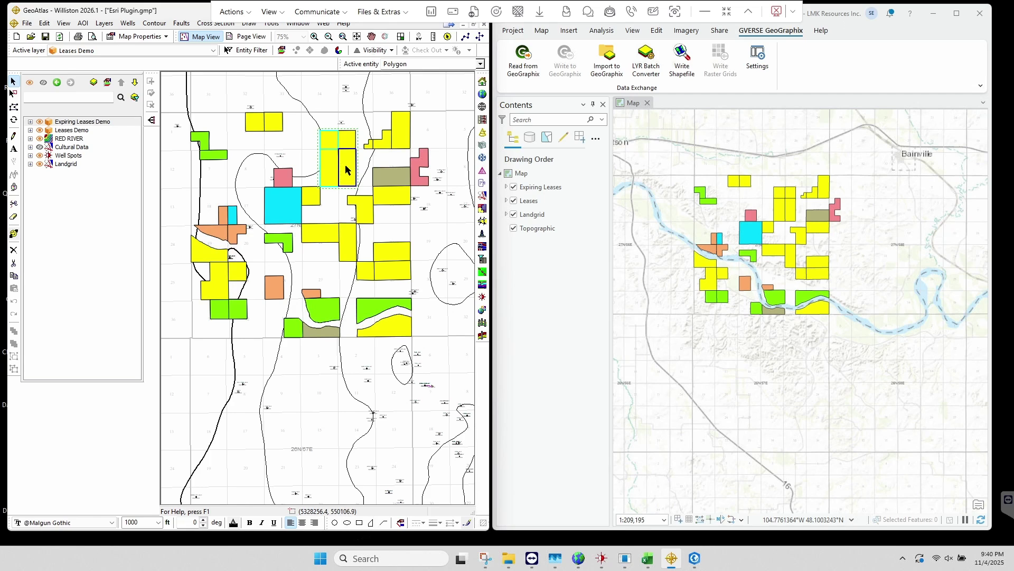
View the data attributes of each of the three selected lease polygons in turn, and close the attribute list.
right_click(346, 169)
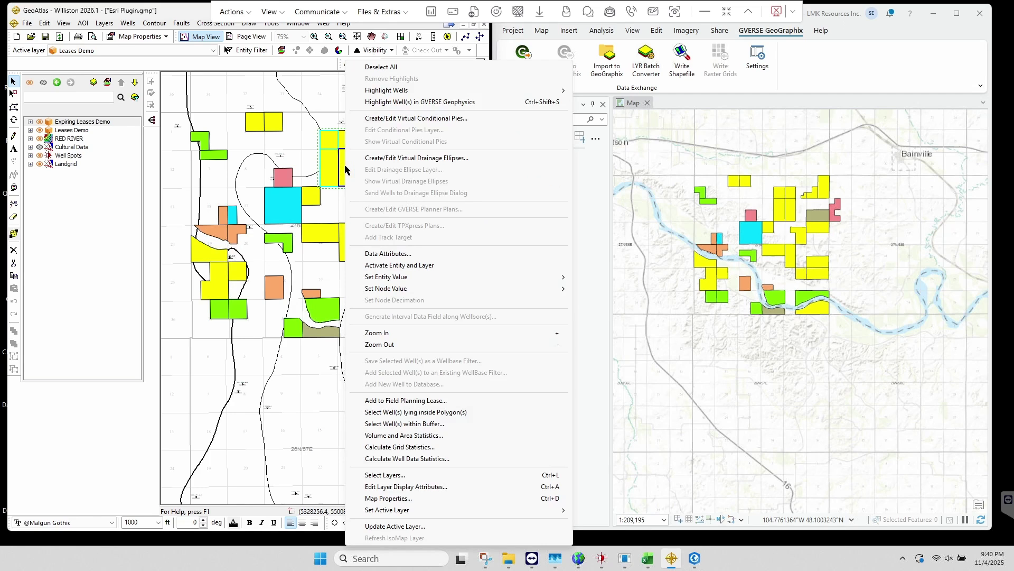
click(381, 254)
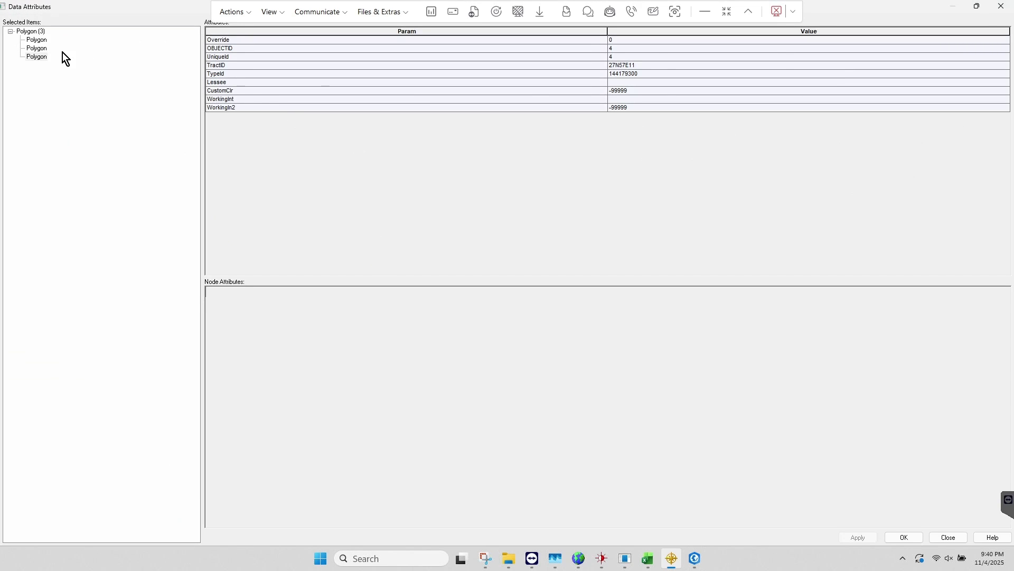
click(977, 6)
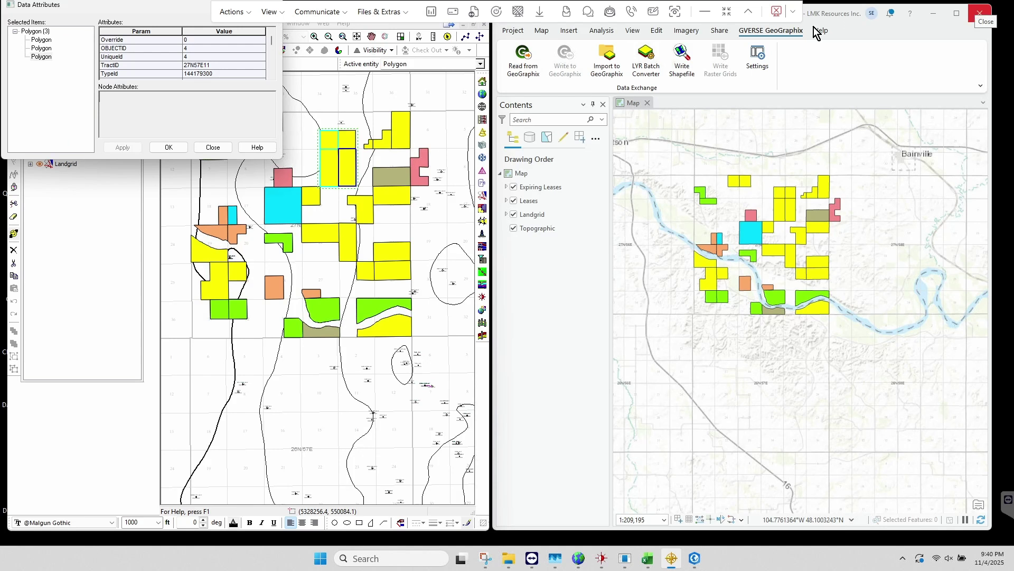
drag(135, 7, 552, 227)
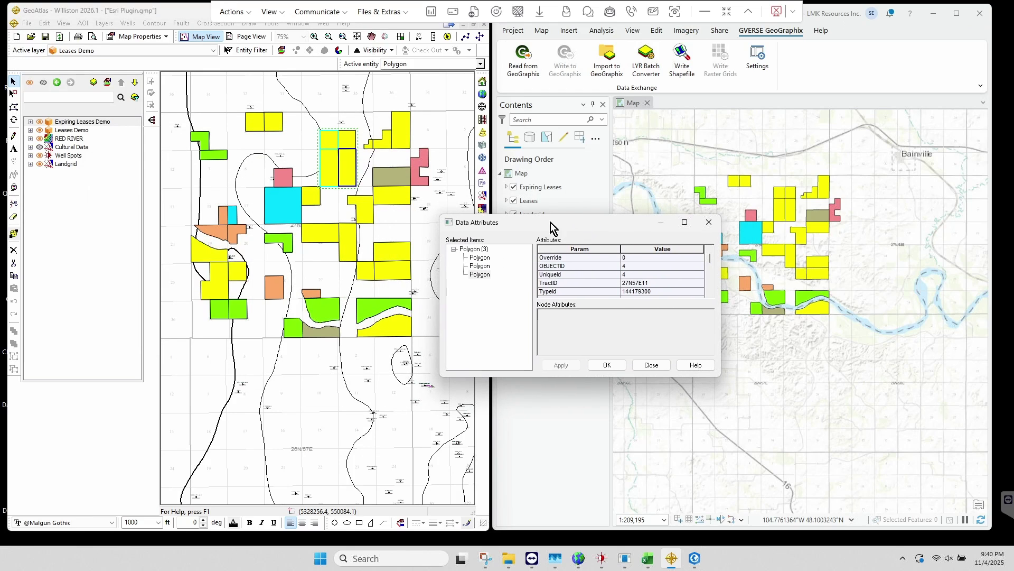
click(484, 259)
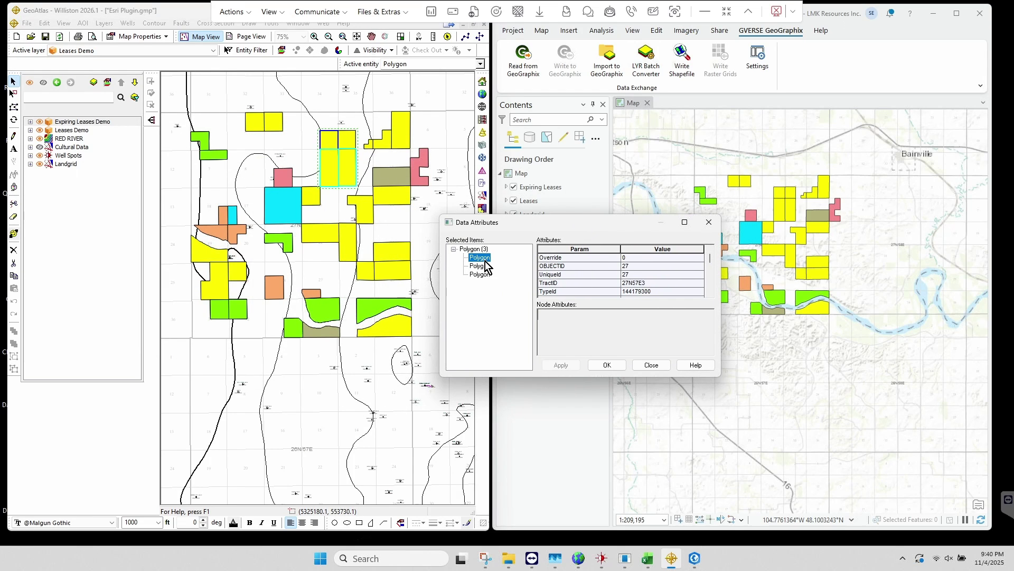
click(480, 266)
click(479, 274)
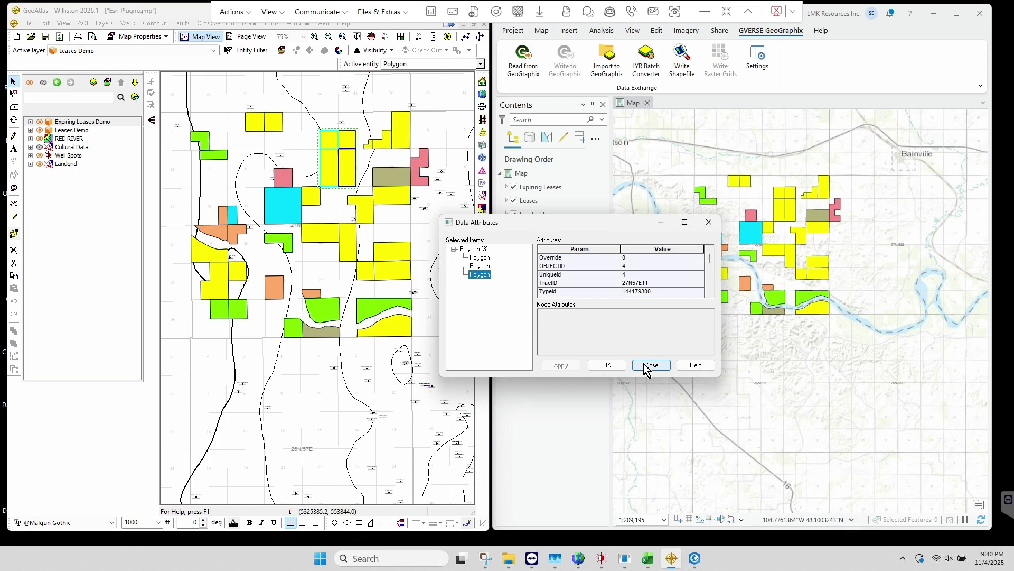
click(604, 365)
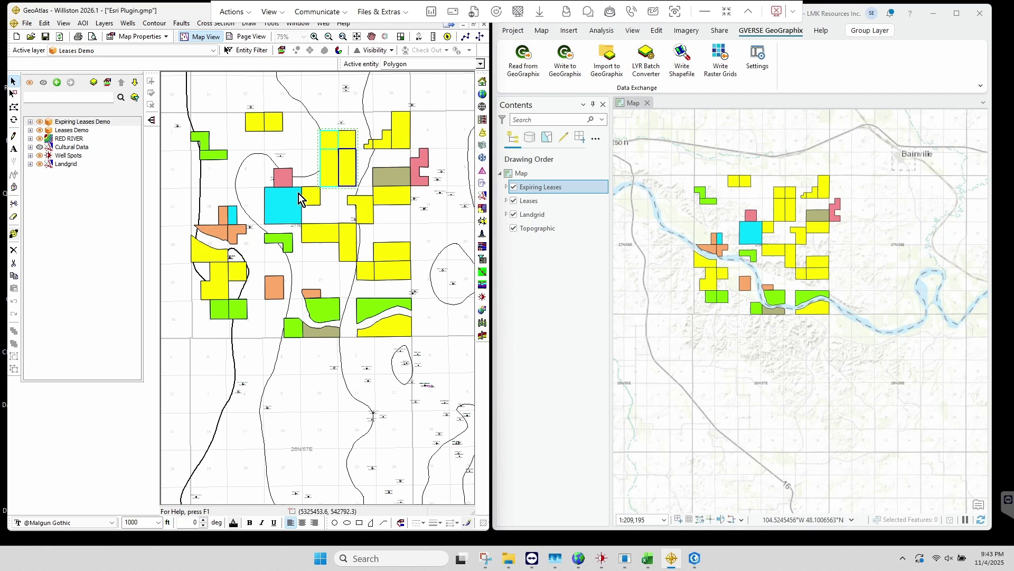
Calculate the average, median, standard deviation and maximum of the RED RIVER grid for the selected lease polygons, and close the grid statistics.
right_click(352, 170)
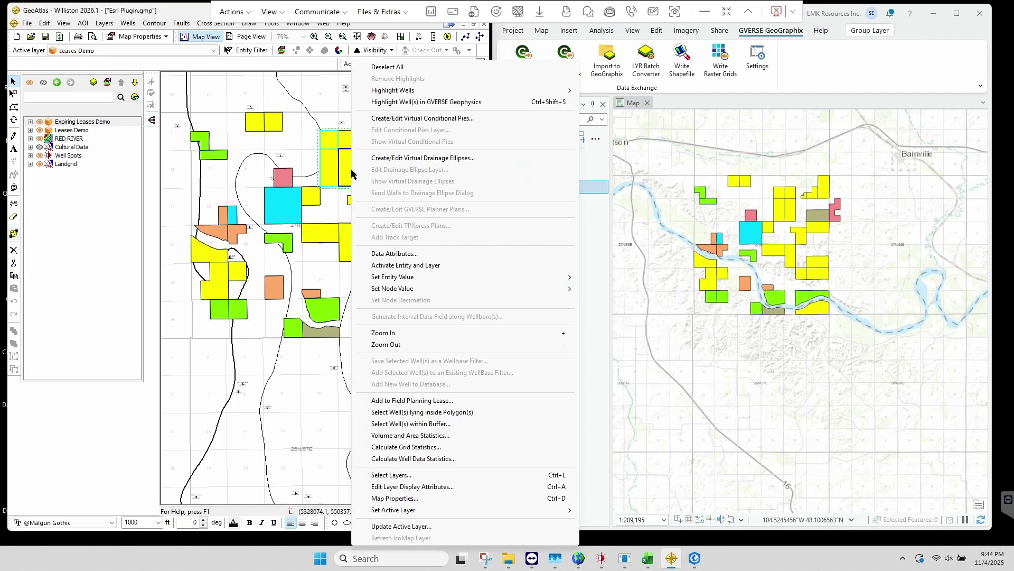
click(401, 447)
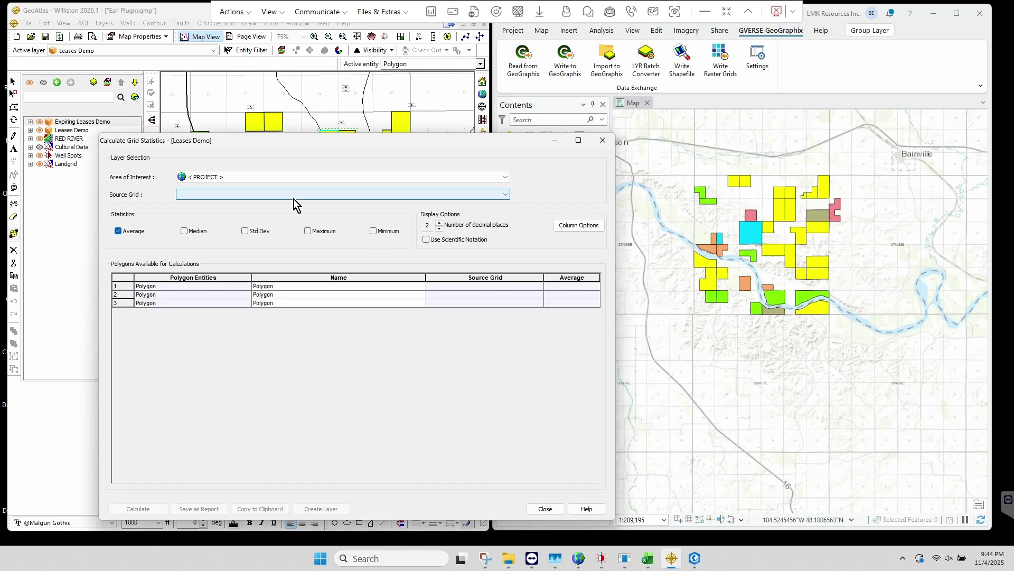
click(294, 197)
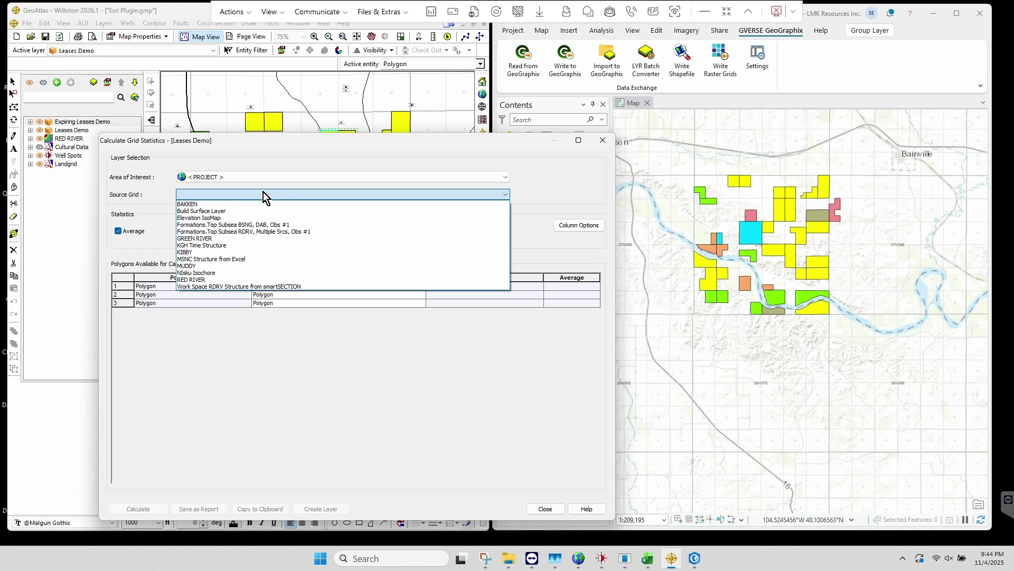
click(200, 280)
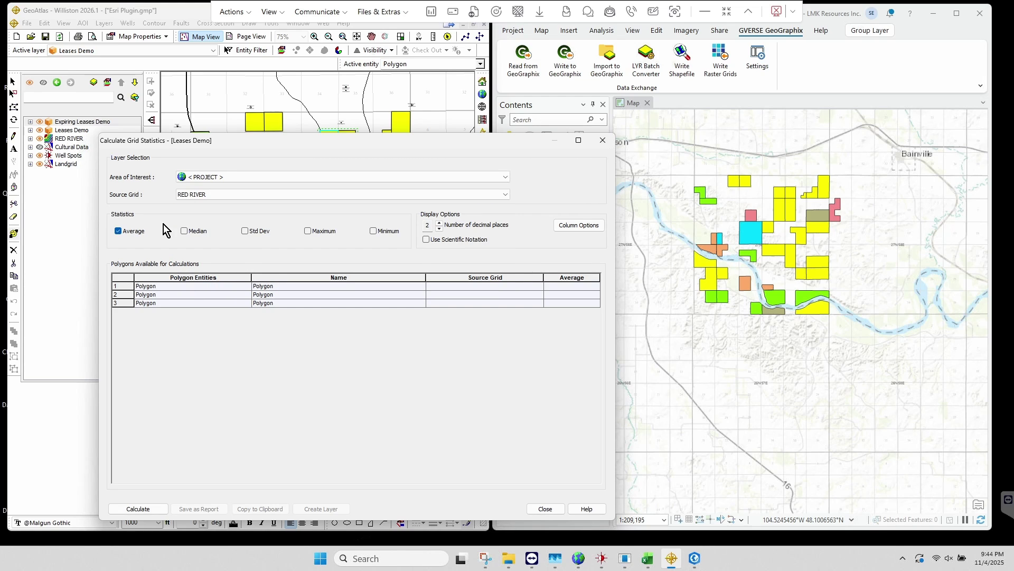
click(186, 232)
click(247, 232)
click(308, 231)
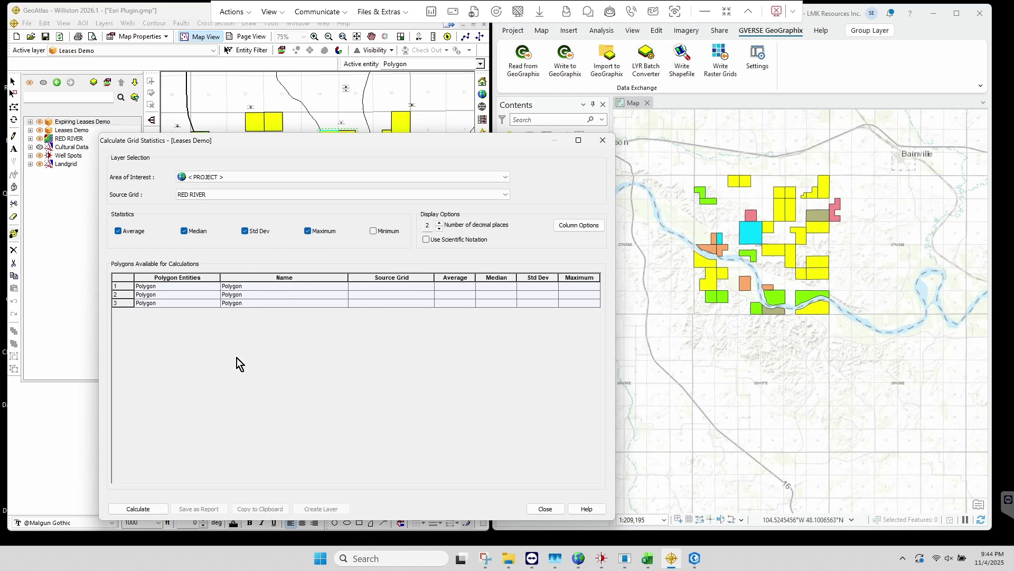
click(140, 509)
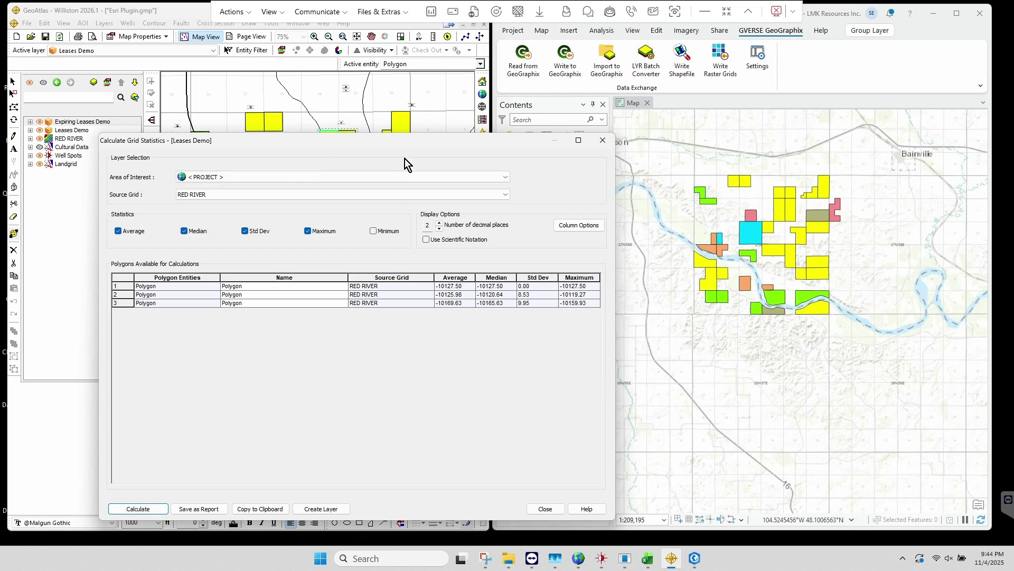
click(546, 508)
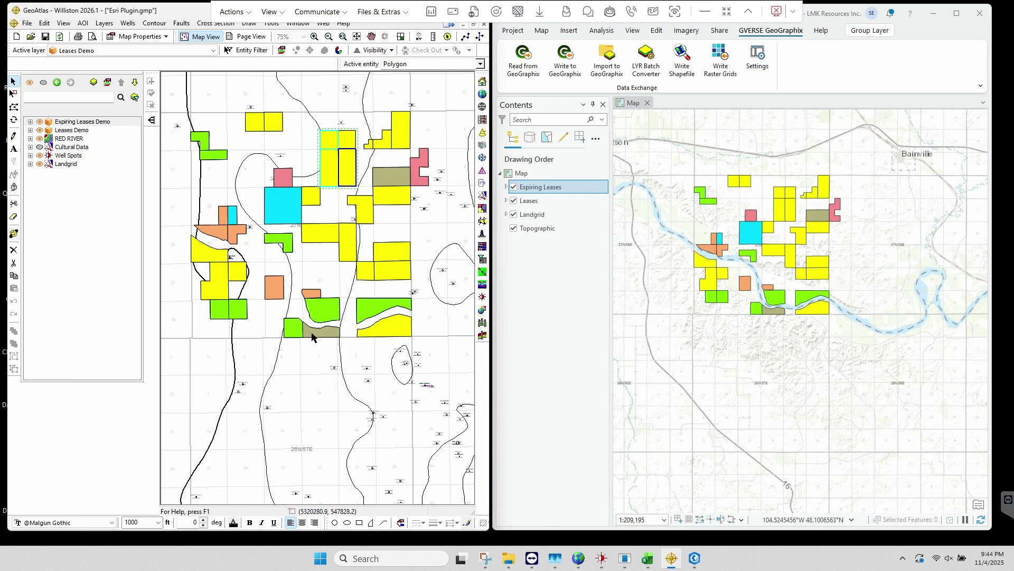